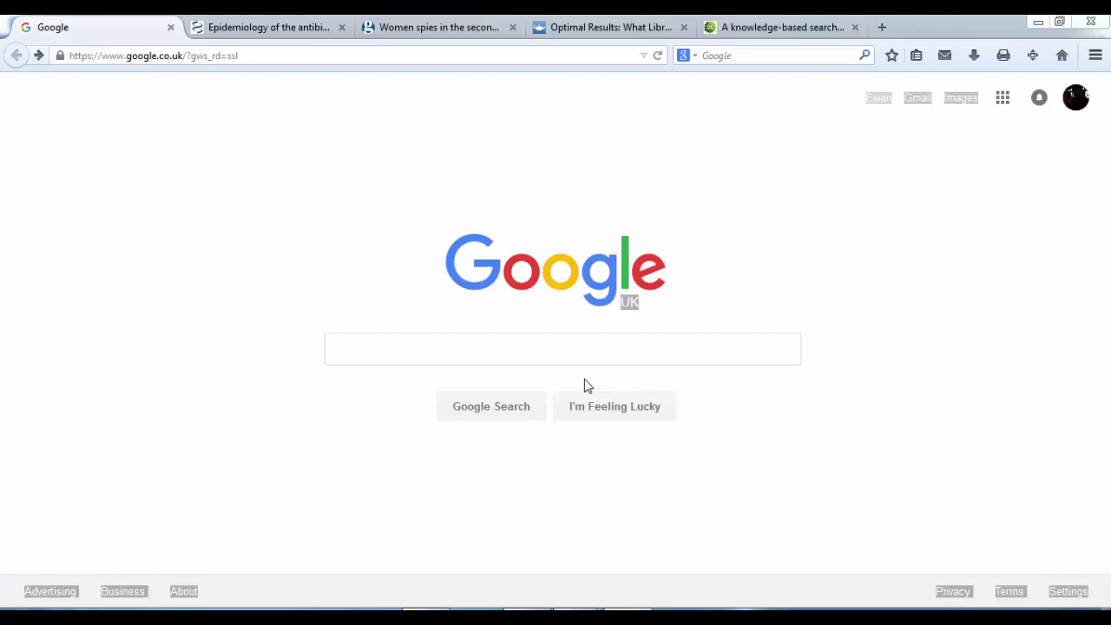
Step: Search Google for 'Wikipedoa', auto-corrected to Wikipedia, and open the 'Wikipedia, the free encyclopedia' result
left_click(540, 342)
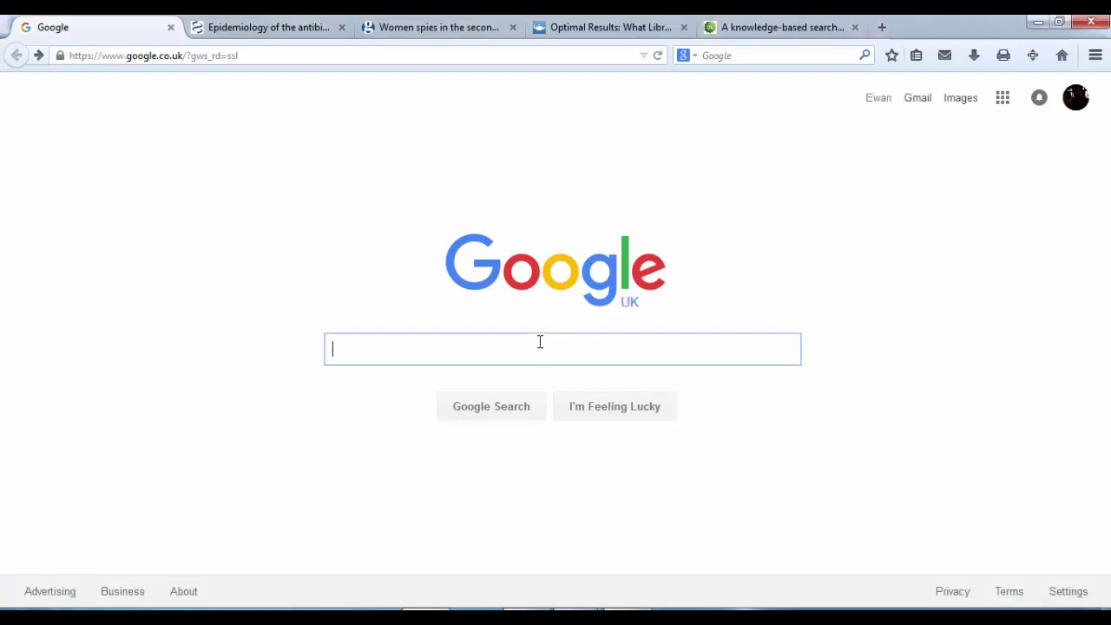
type("Wi")
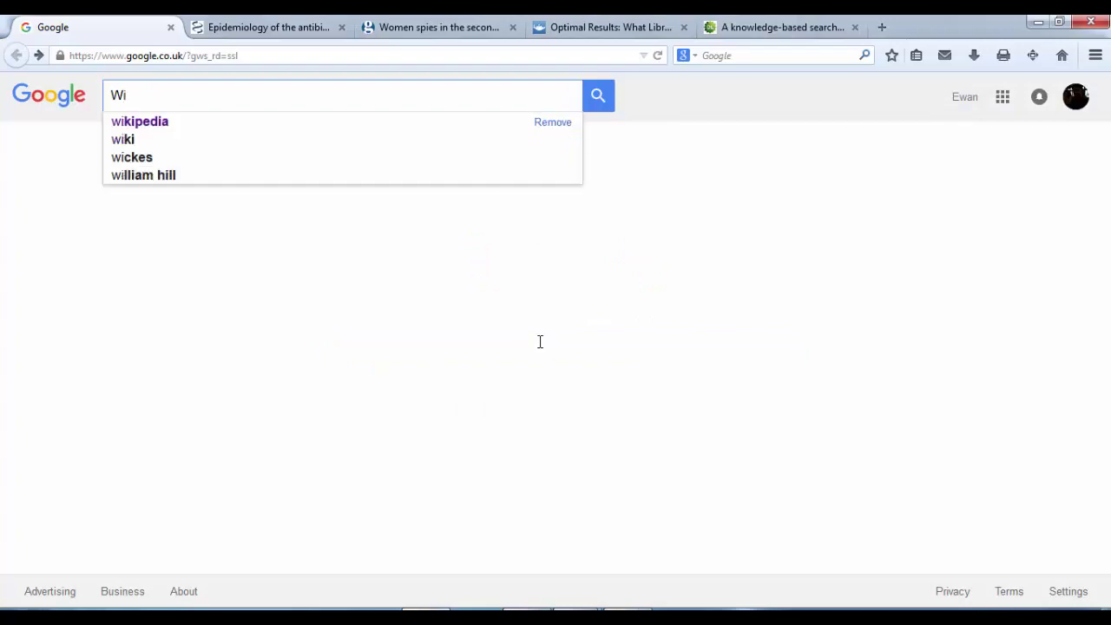
type("kipedoa")
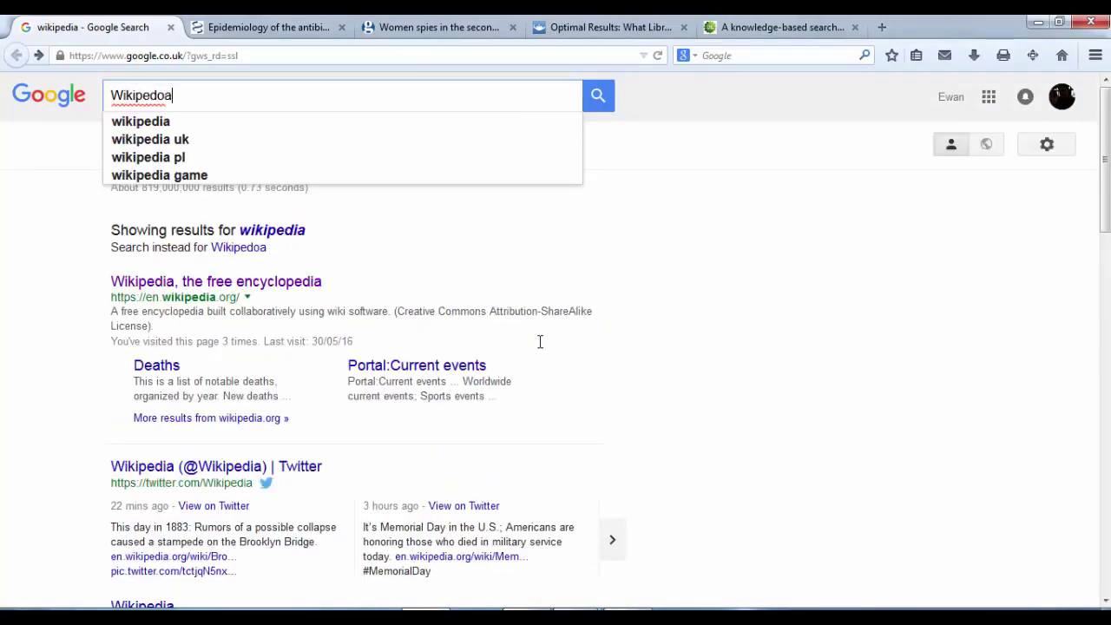
key("Return")
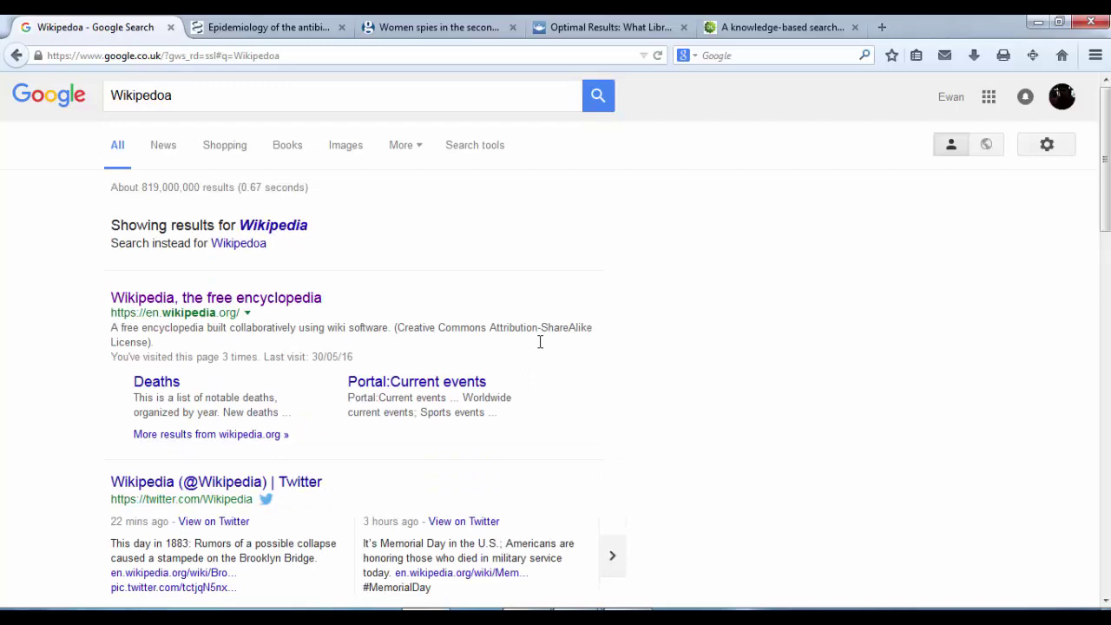
left_click(260, 299)
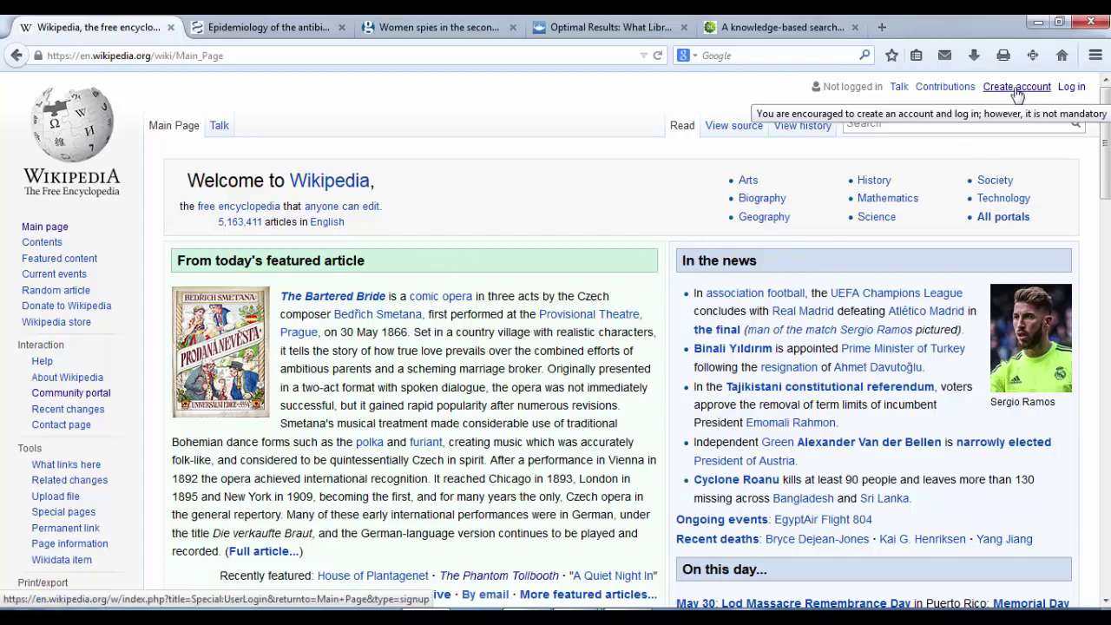
Step: On the Create account page, replace the pre-filled username with the new username
left_click(1017, 88)
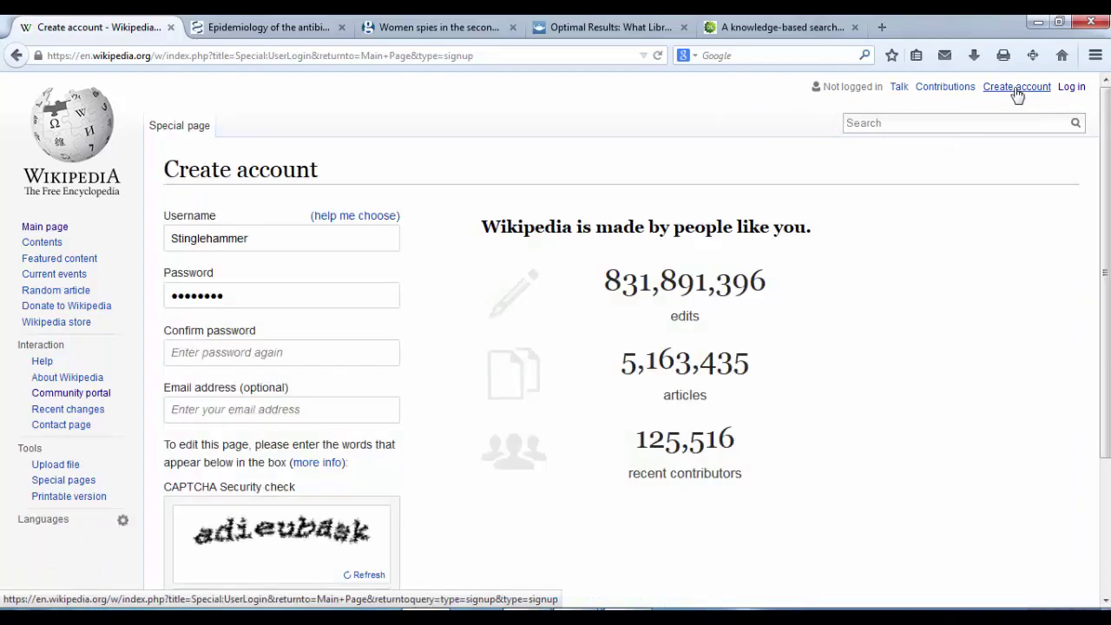
left_click(282, 241)
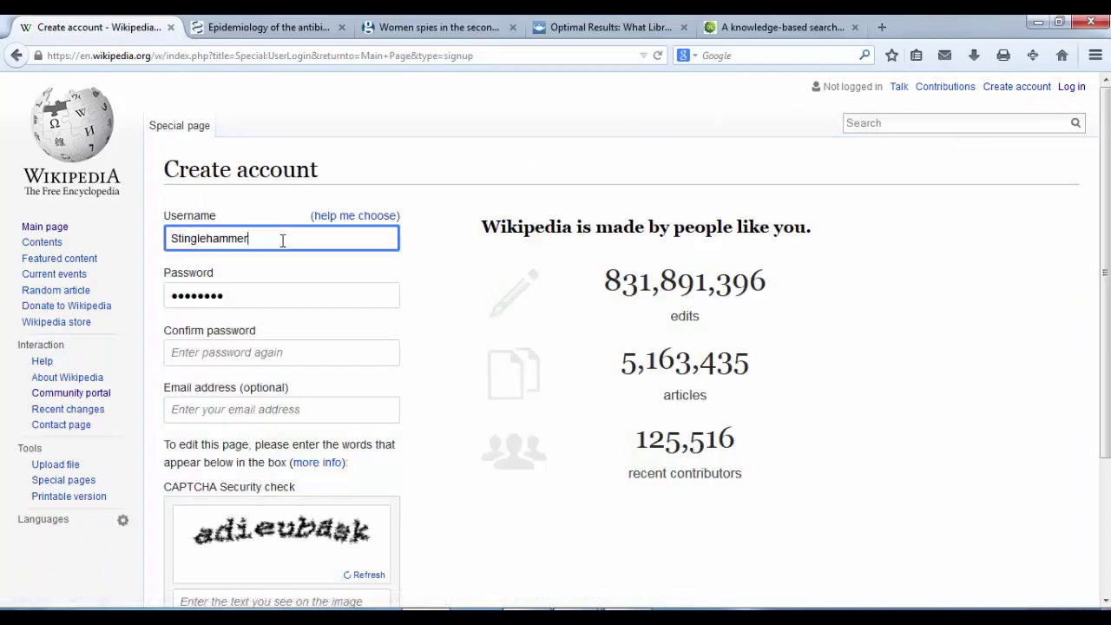
key("ctrl+a")
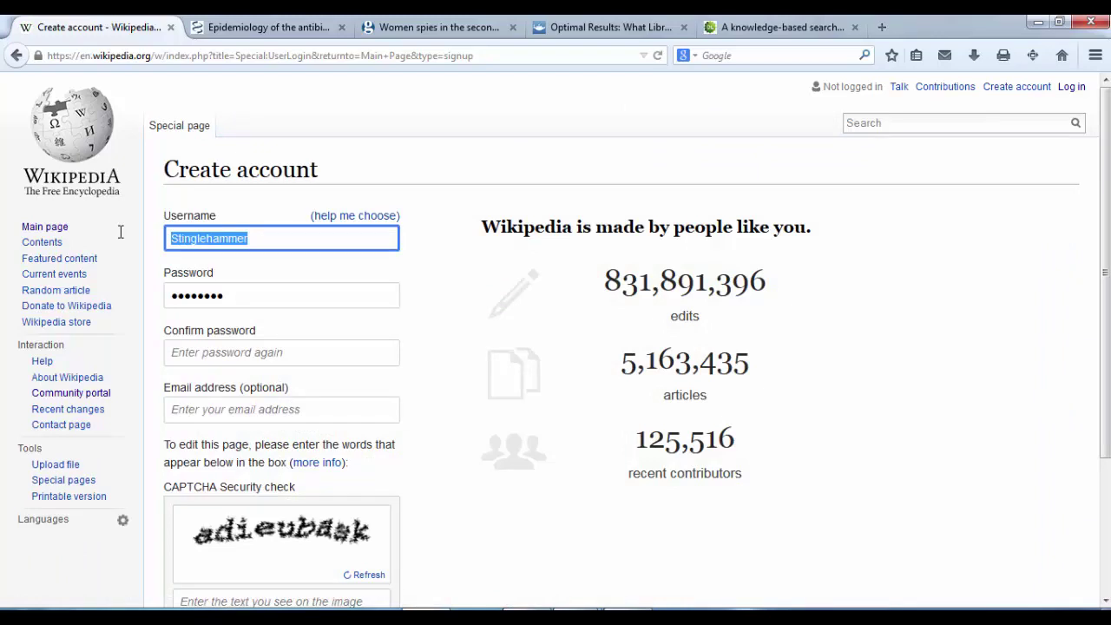
key("BackSpace")
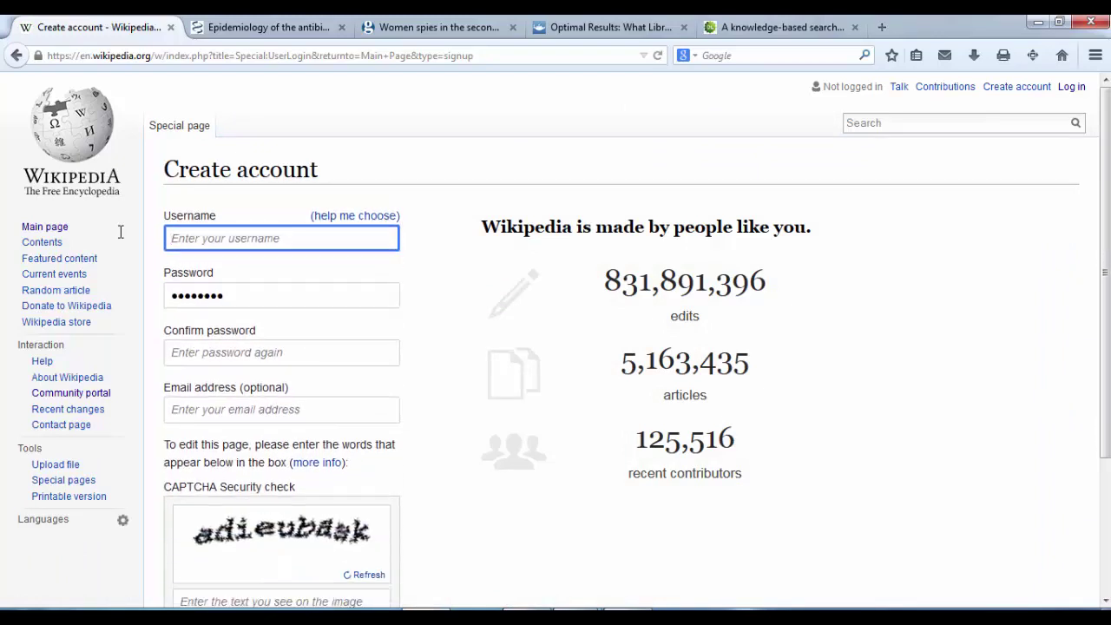
type("EwanVid")
Step: Enter the account password and confirm it in the second password field
left_click(239, 295)
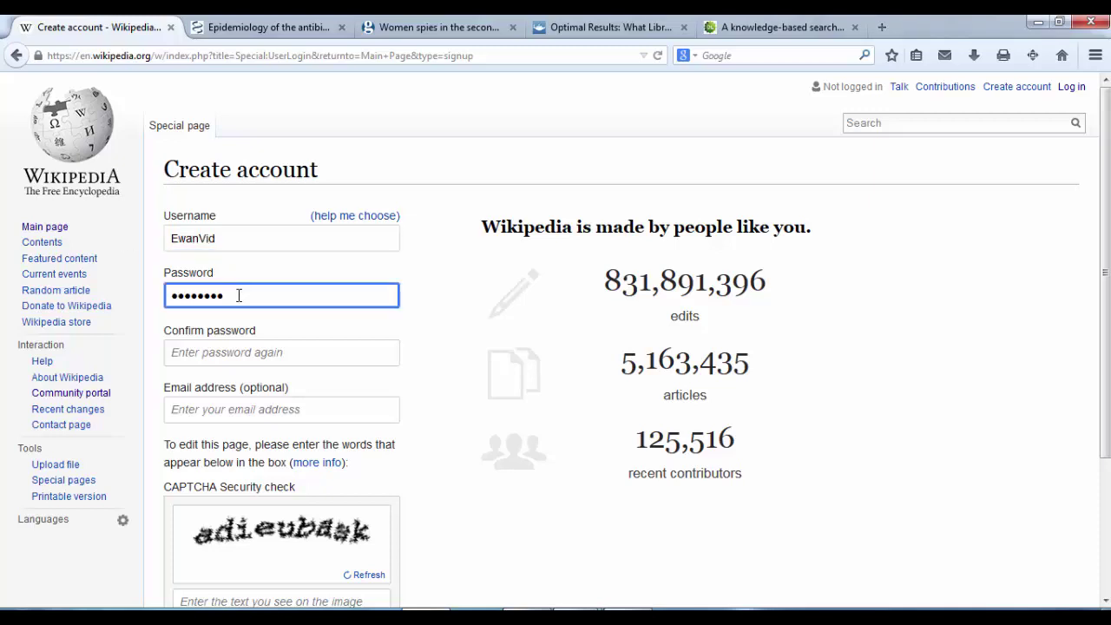
key("BackSpace")
key("BackSpace")
key("BackSpace")
key("BackSpace")
key("BackSpace")
key("BackSpace")
key("BackSpace")
key("BackSpace")
type("••••••••")
left_click(231, 354)
type("password")
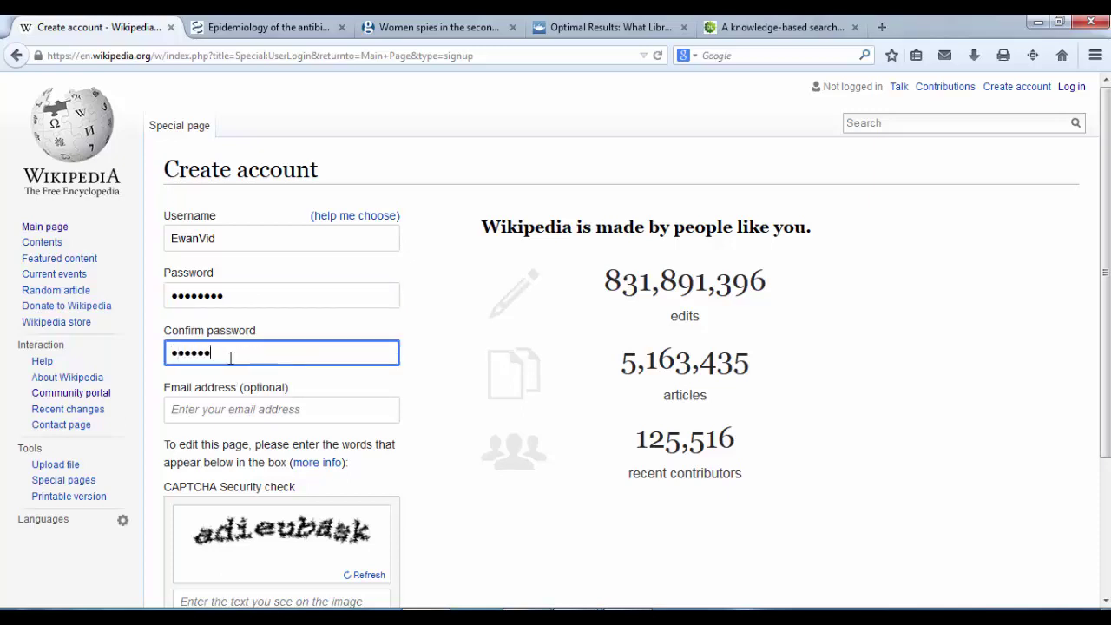
left_click(238, 414)
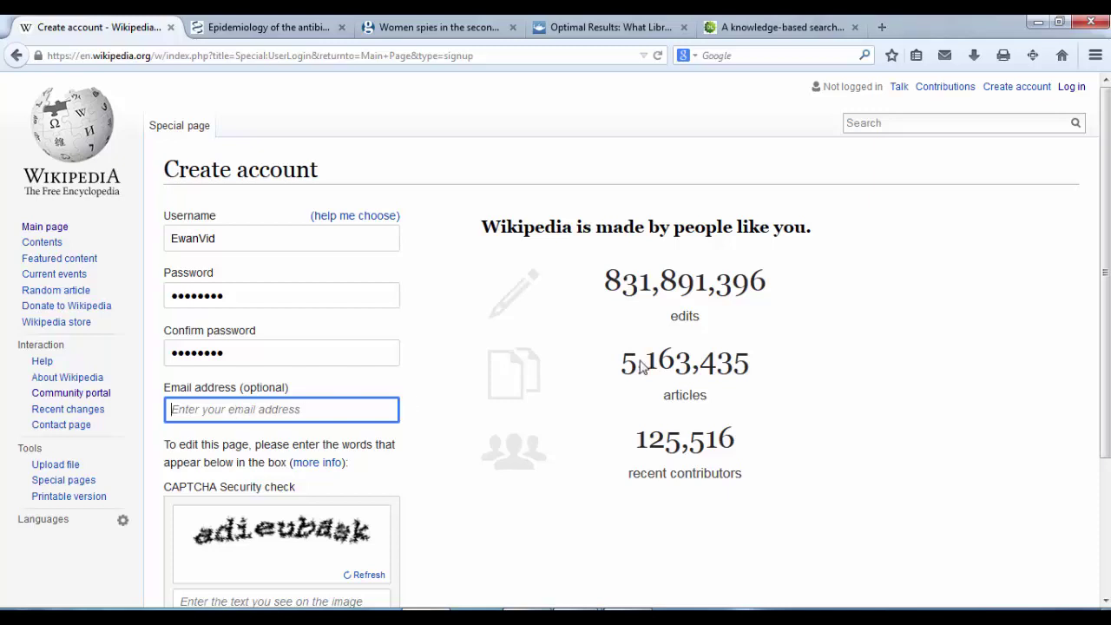
Step: Type the CAPTCHA words and submit the form to create the account
scroll(238, 412, "down", 2)
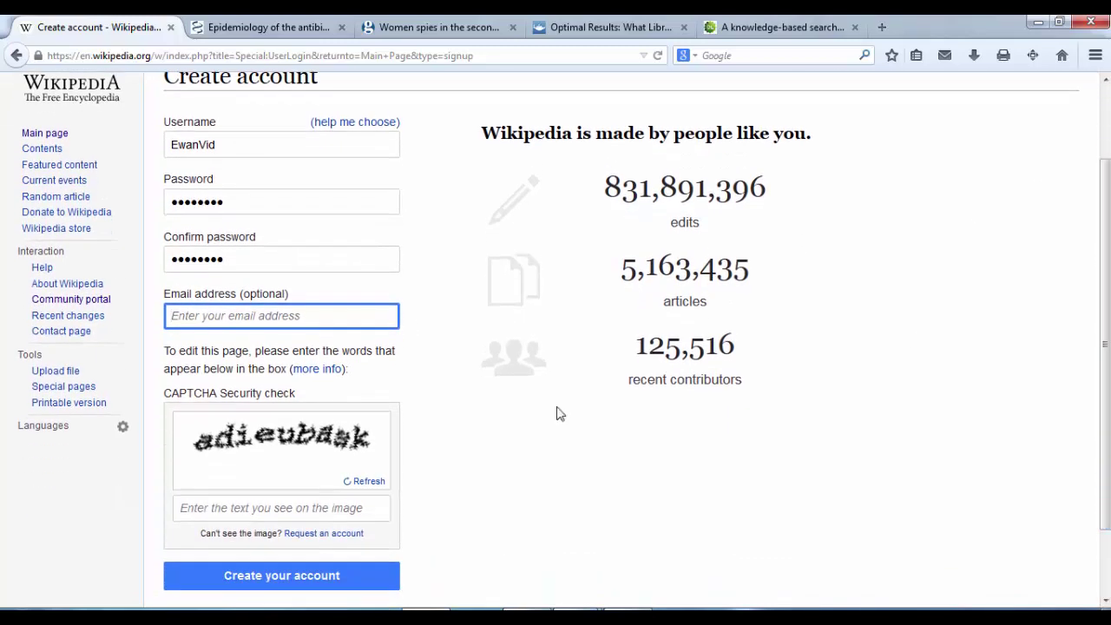
left_click(212, 507)
type("adiu")
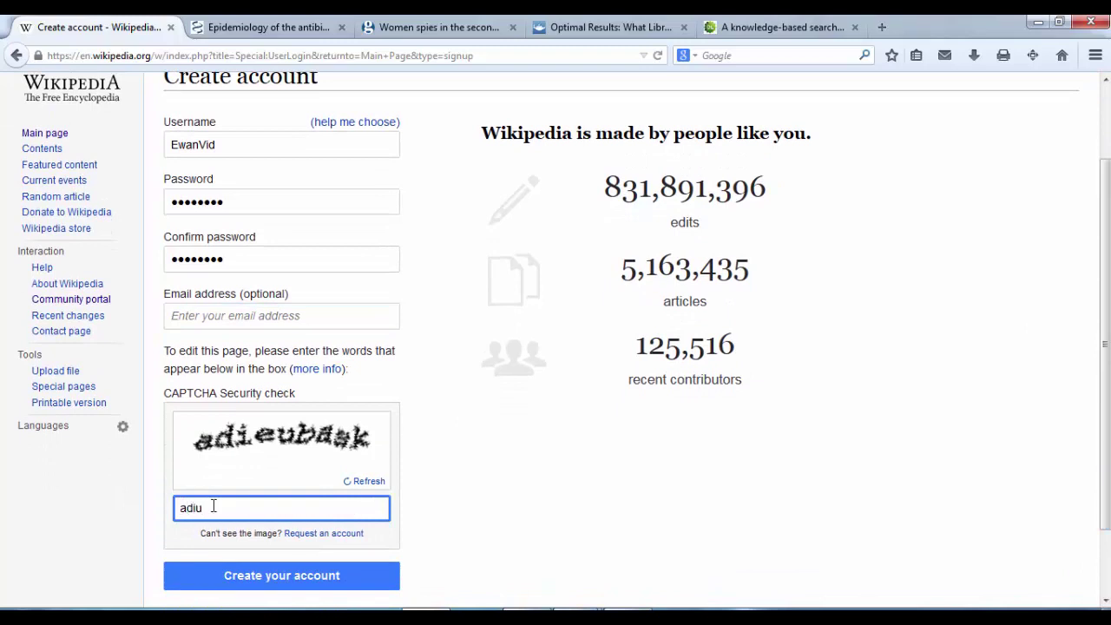
key("BackSpace")
type("eubask")
left_click(283, 580)
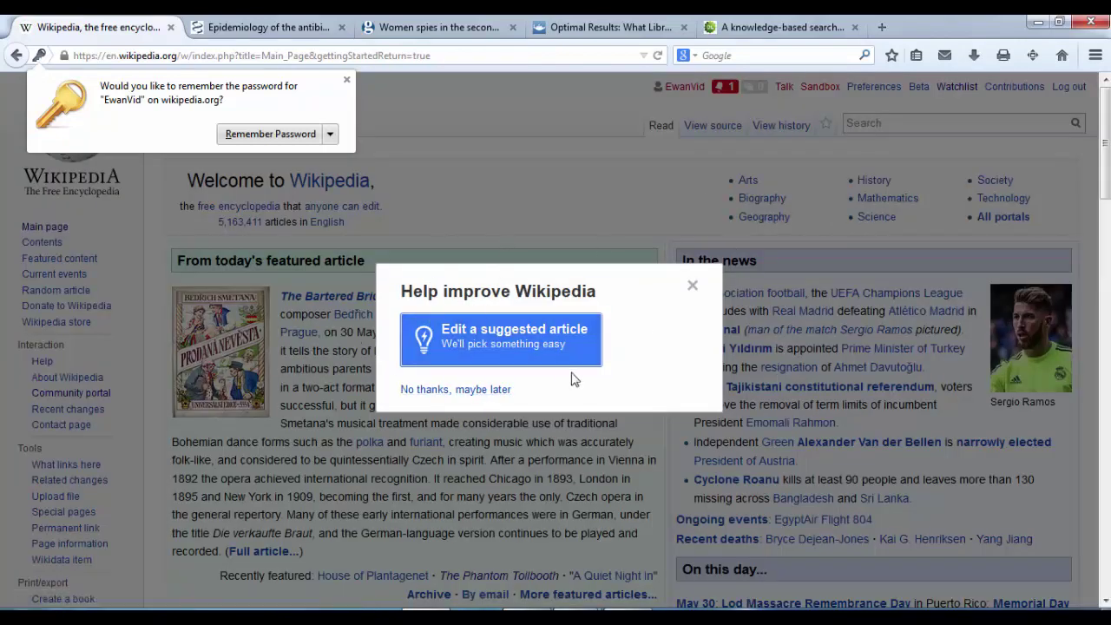
Step: Decline the 'Help improve Wikipedia' popup with 'No thanks, maybe later'
left_click(467, 391)
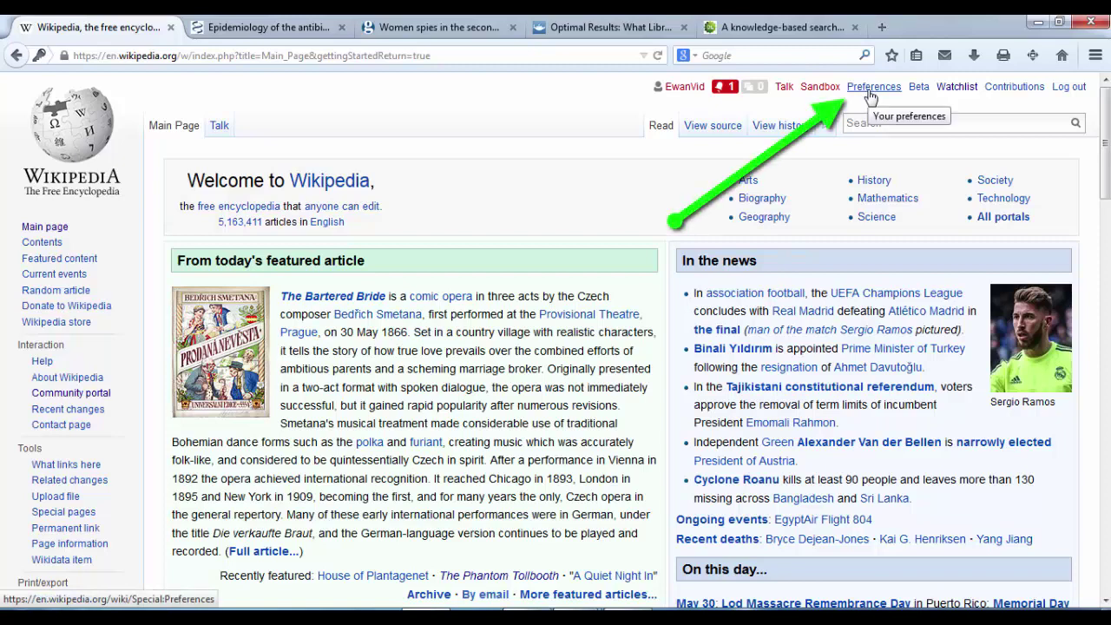
Step: In Preferences > Editing, set Editing mode to 'Show me both editor tabs', leaving the visual editor enabled
left_click(872, 98)
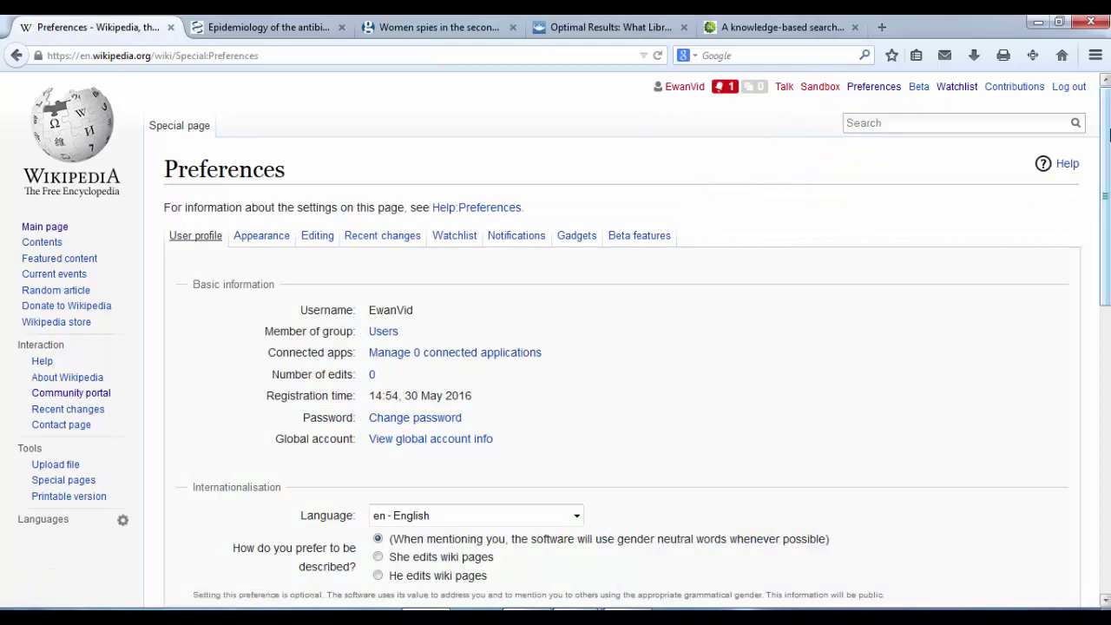
scroll(483, 202, "down", 2)
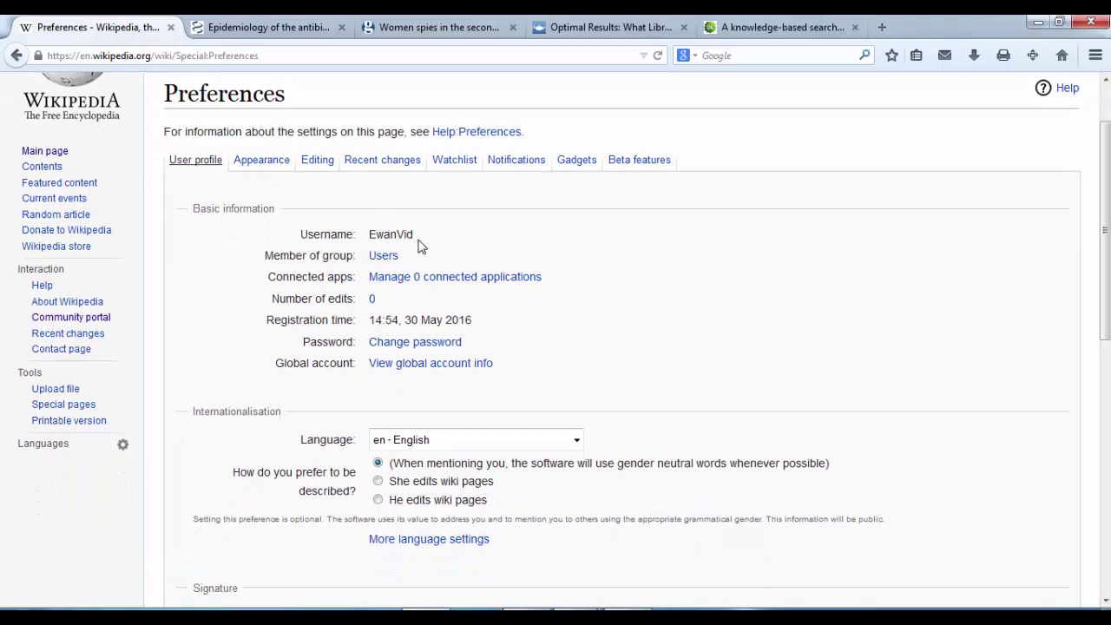
left_click(322, 170)
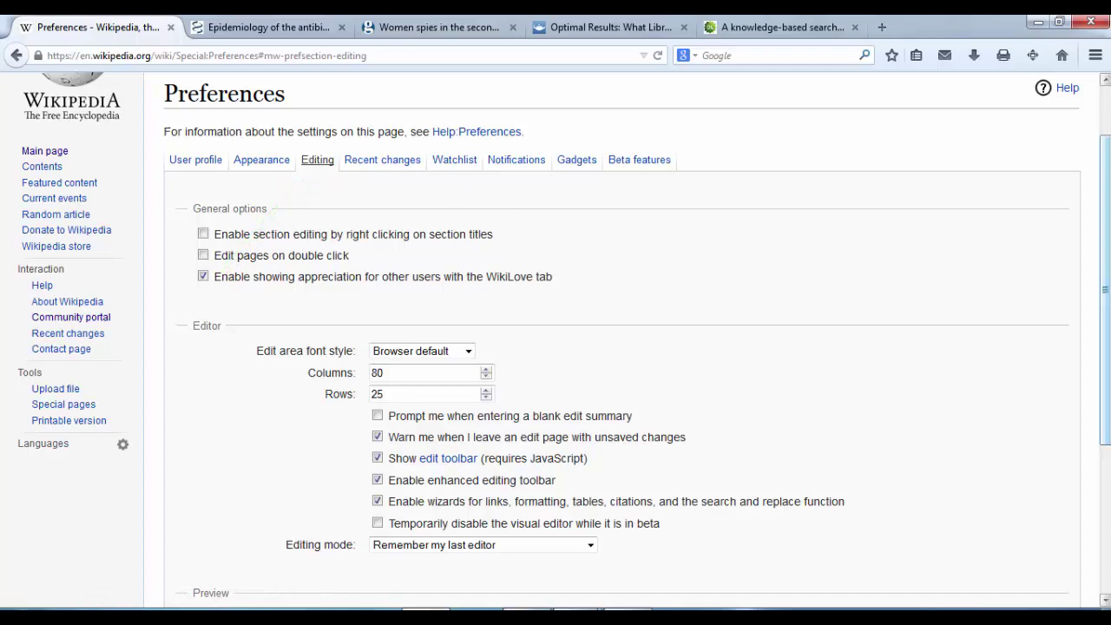
scroll(502, 215, "down", 2)
scroll(525, 296, "down", 3)
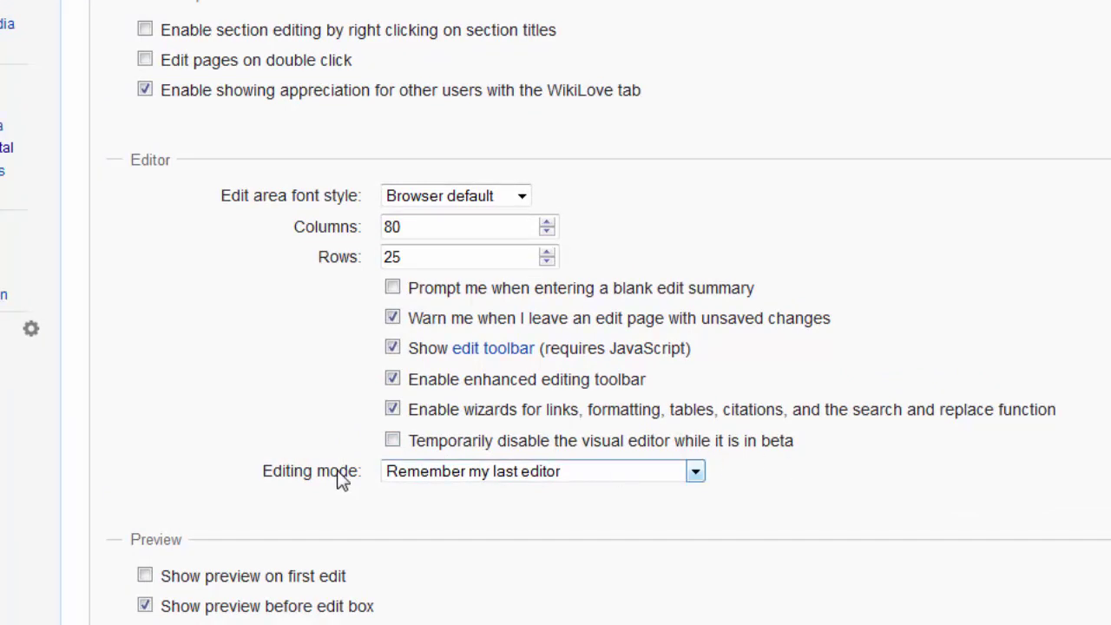
left_click(394, 441)
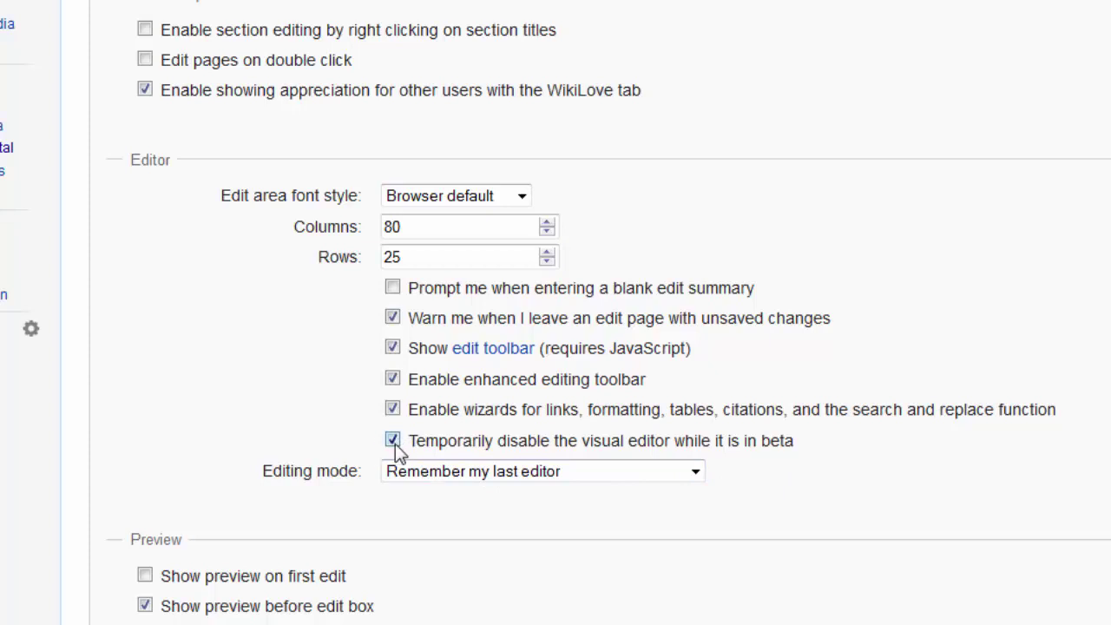
left_click(394, 442)
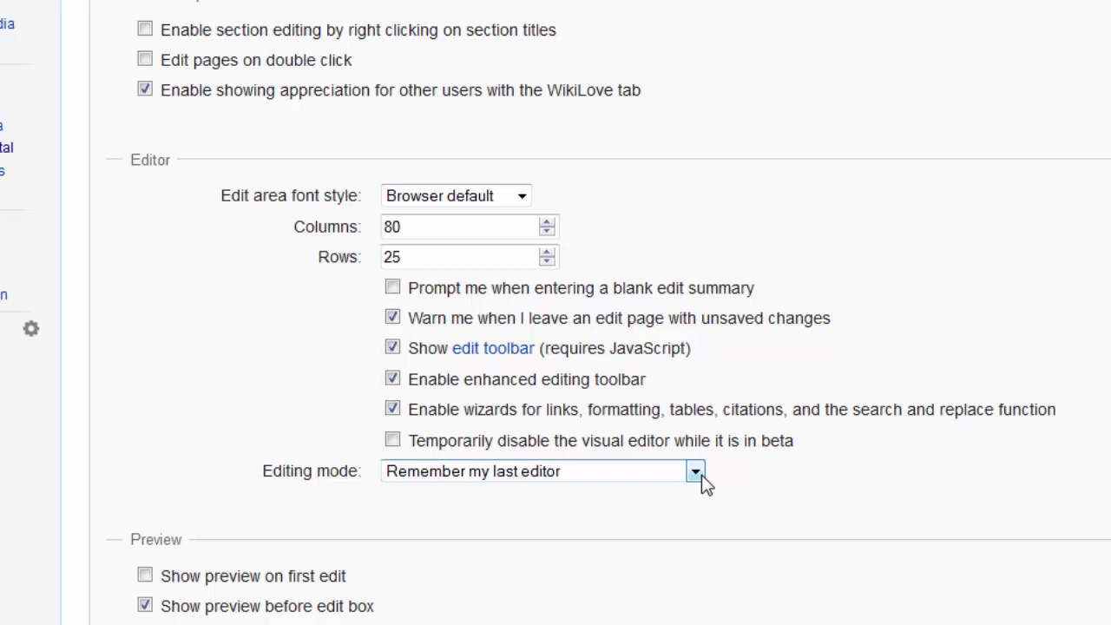
left_click(696, 471)
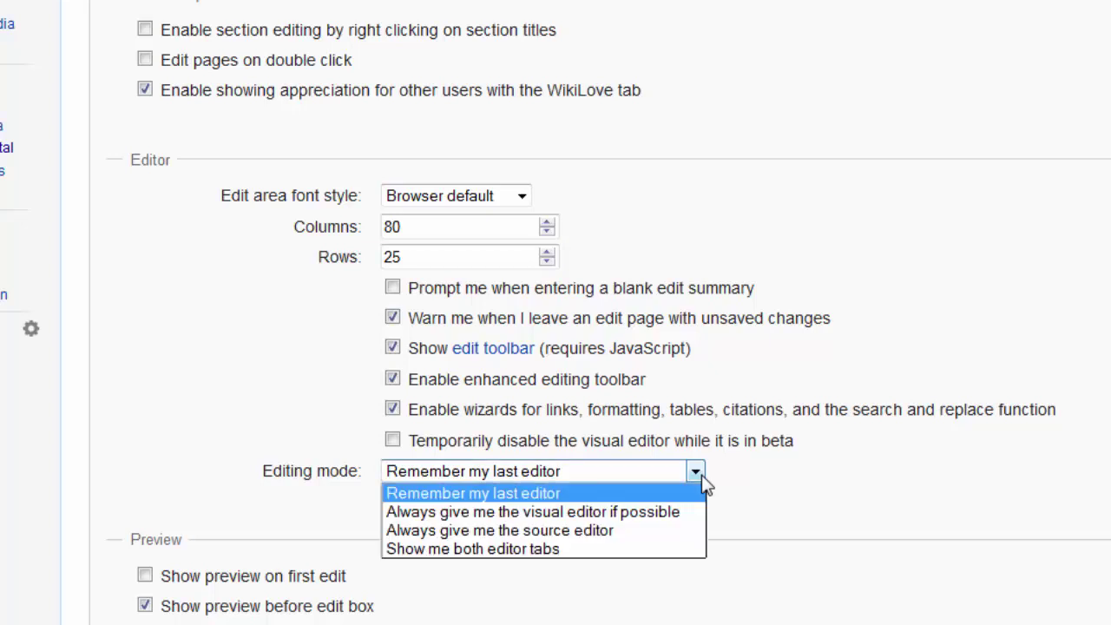
left_click(679, 546)
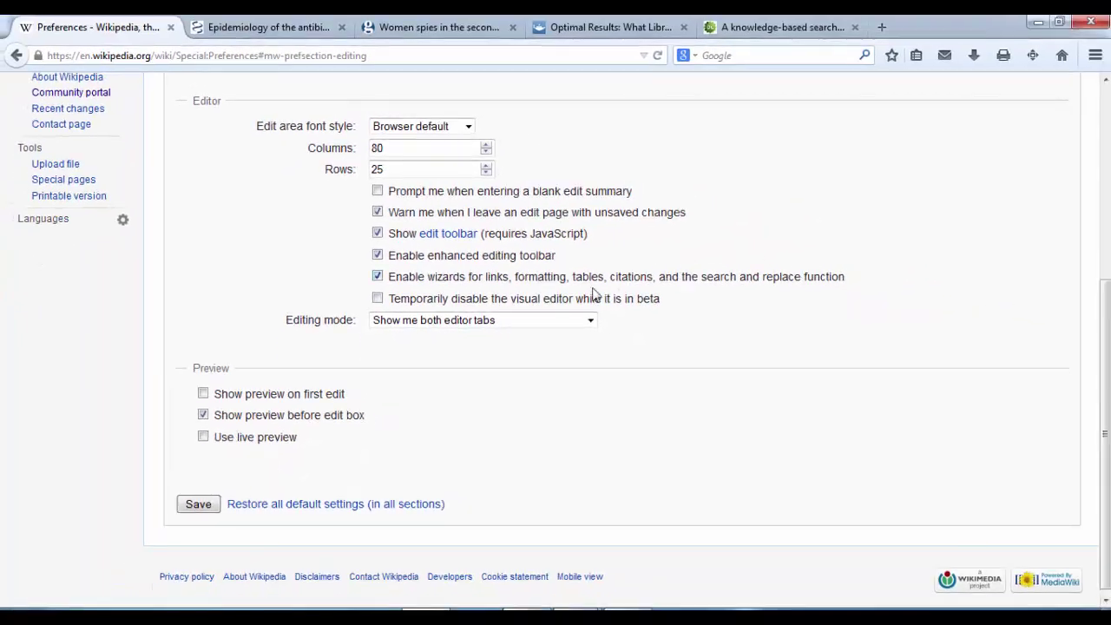
Step: Save the Preferences page so the both-editor-tabs mode is stored
left_click(198, 505)
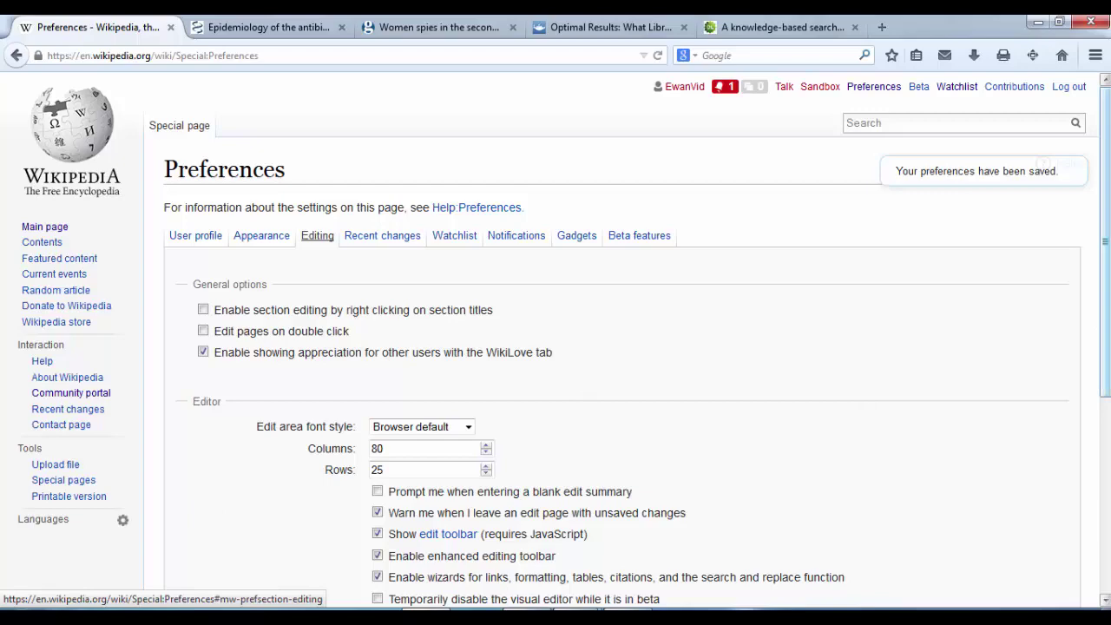
left_click_drag(1106, 266, 1106, 266)
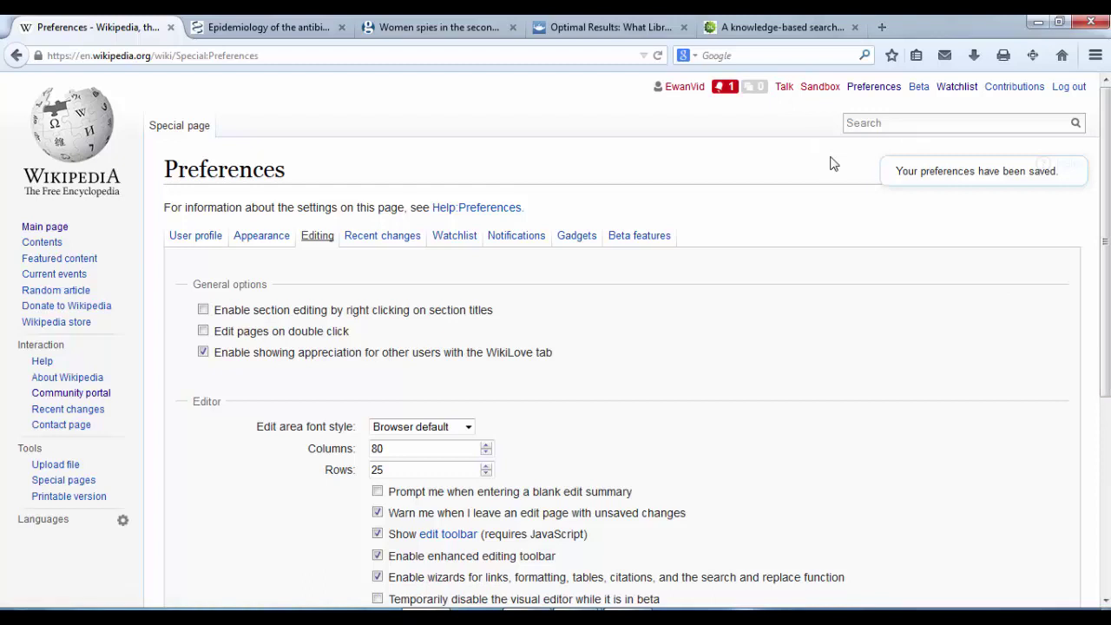
Step: Go to the new account's own user page, which does not exist yet
left_click(687, 90)
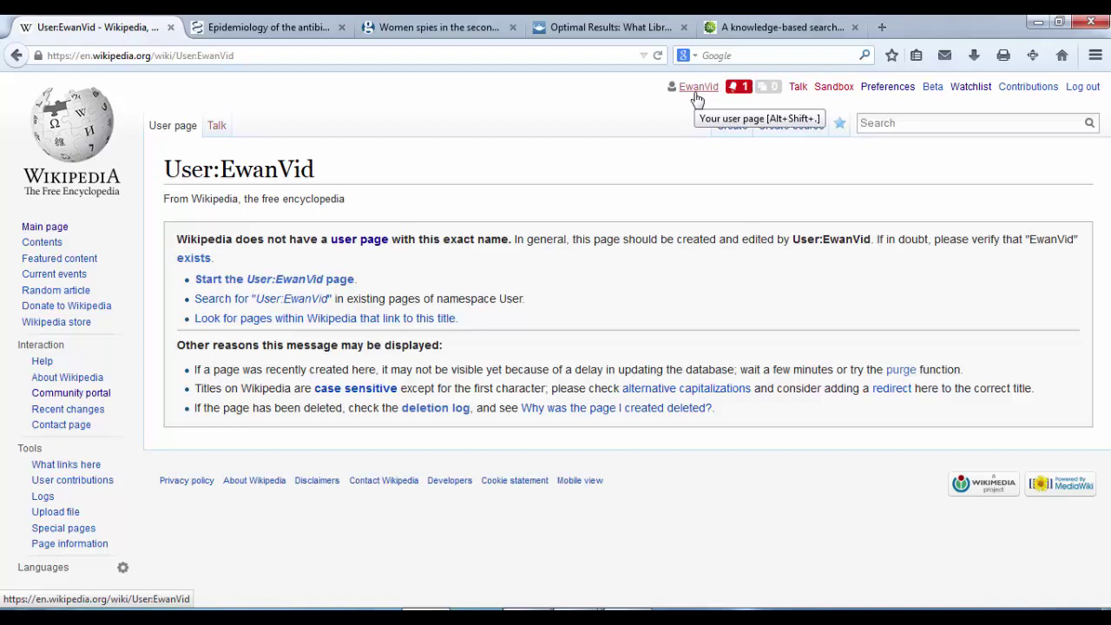
left_click(698, 93)
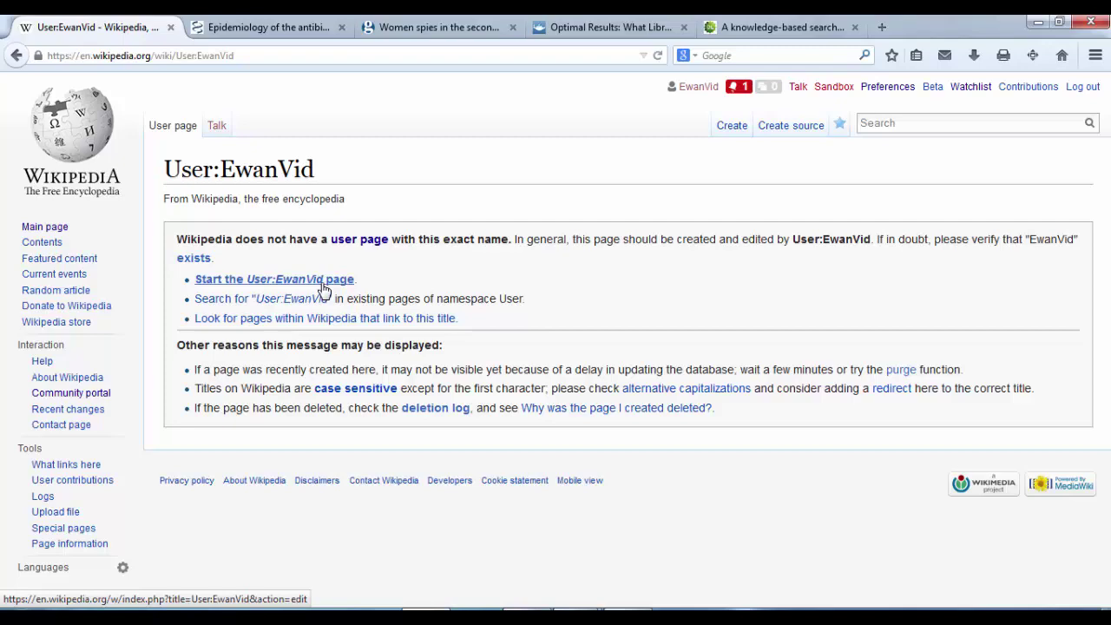
Step: Start the missing User: page and get past the Welcome dialog to the empty source editor
left_click(323, 279)
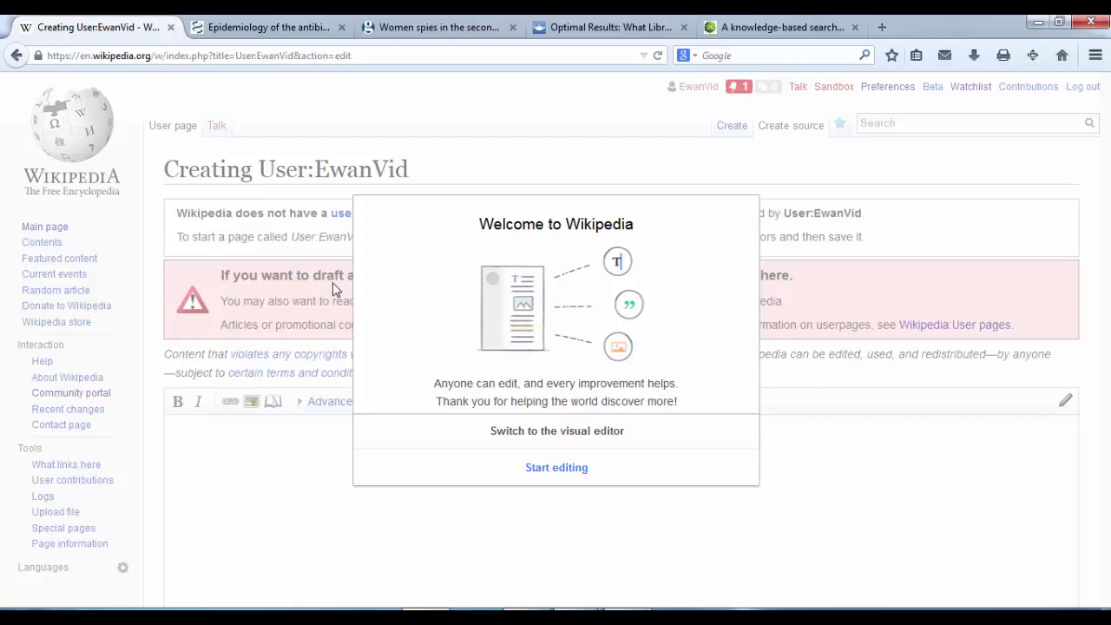
left_click(558, 479)
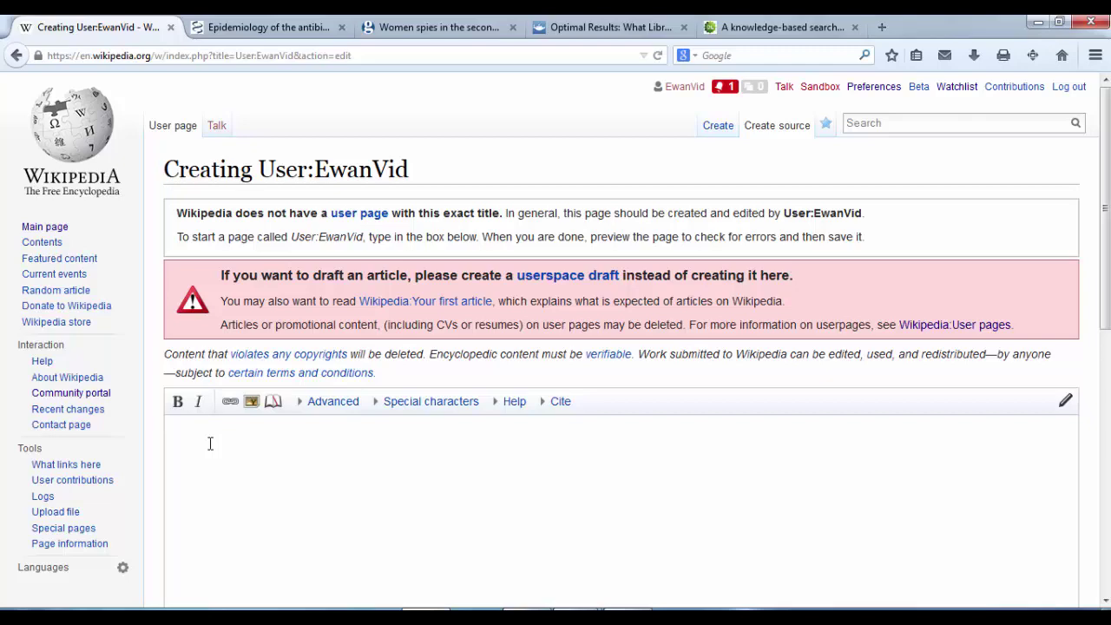
Step: Enter the {{this is a new user}} userbox template as the user page's wikitext
type("{{")
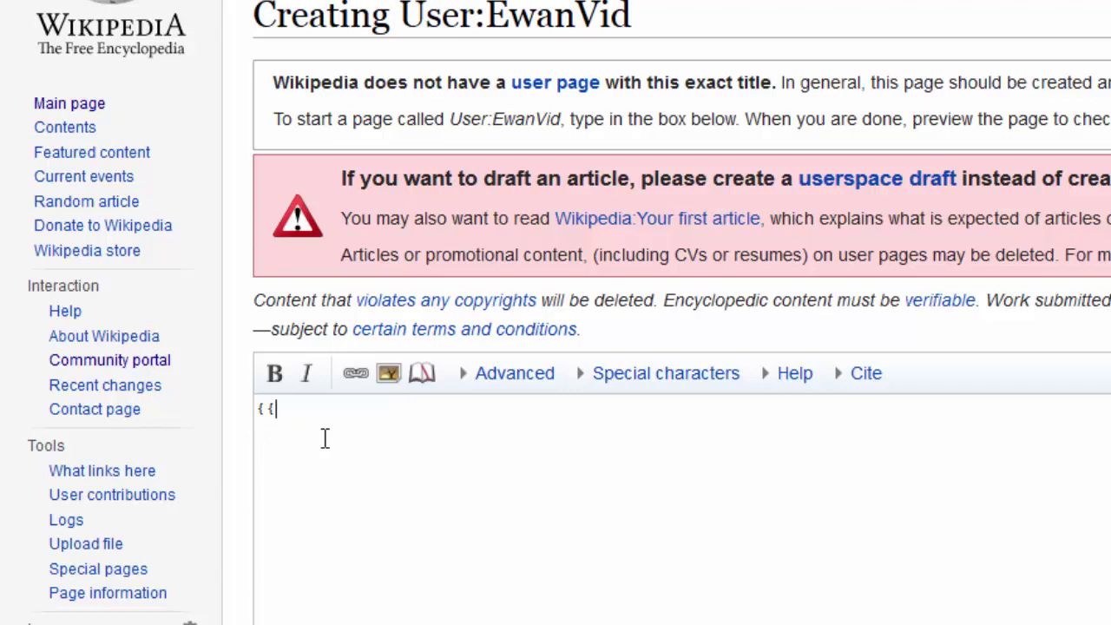
type("this is a ")
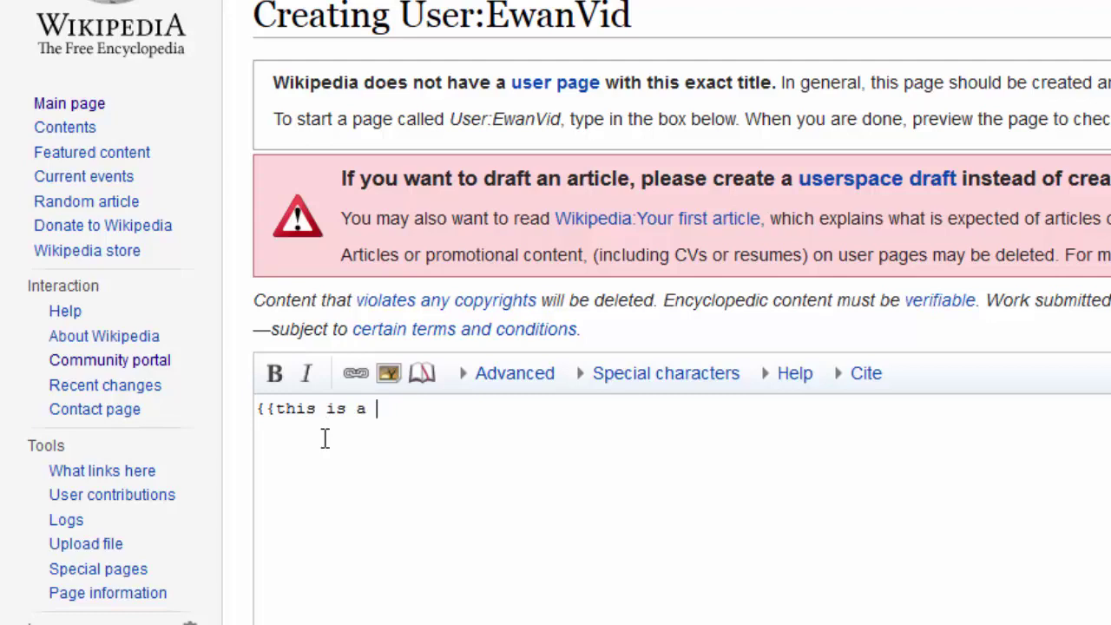
type("new user")
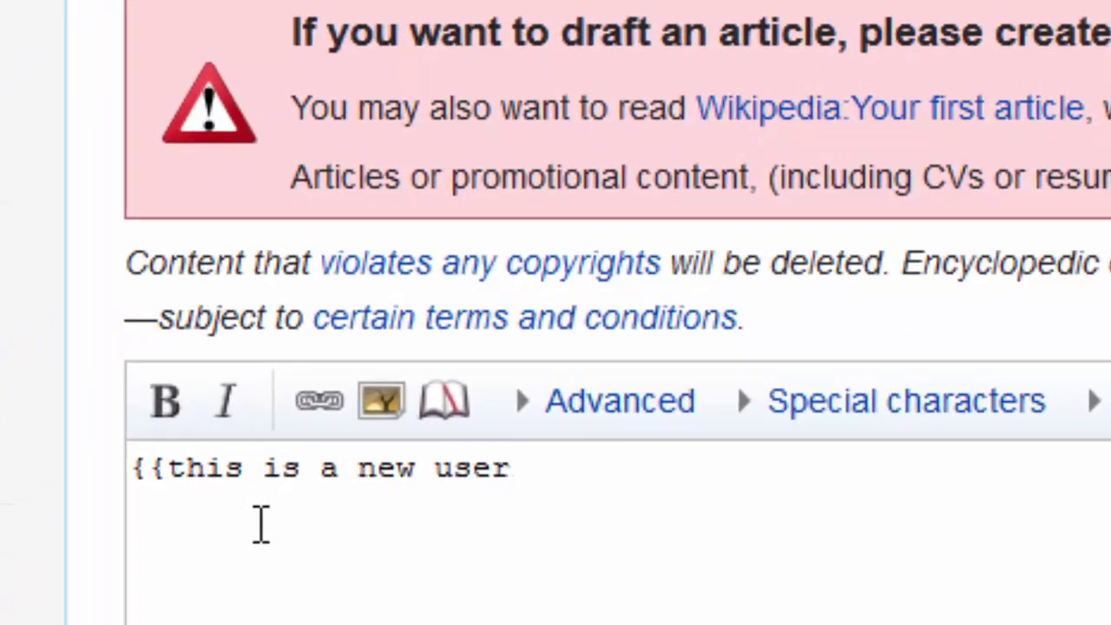
type("}}")
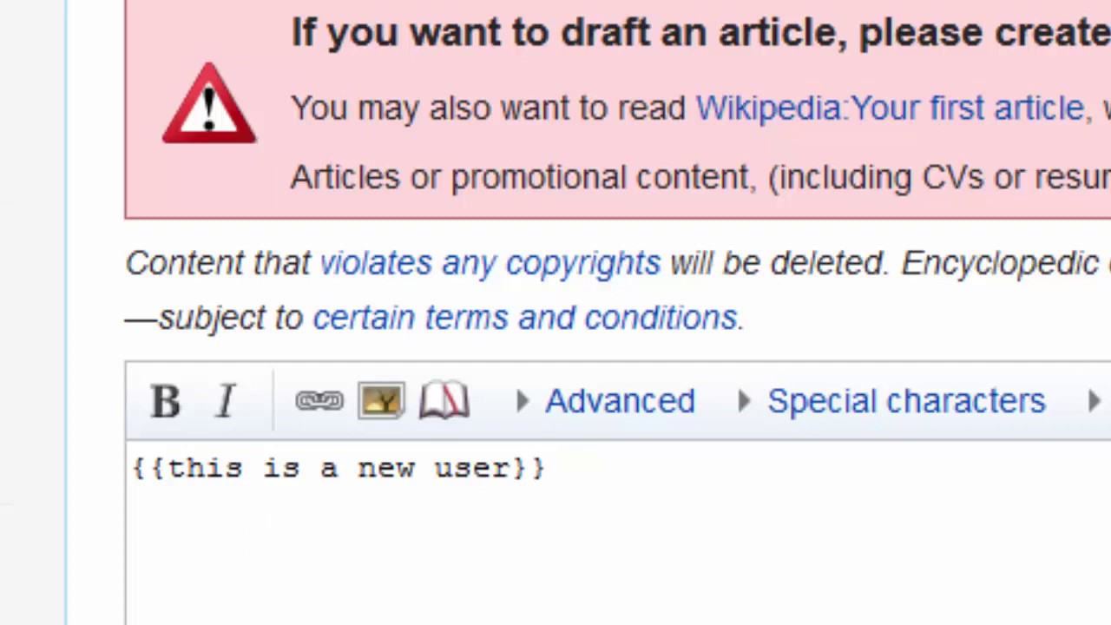
Step: Enter 'Added a new user box' as the edit summary and dismiss the past-summary suggestions
scroll(555, 348, "down", 5)
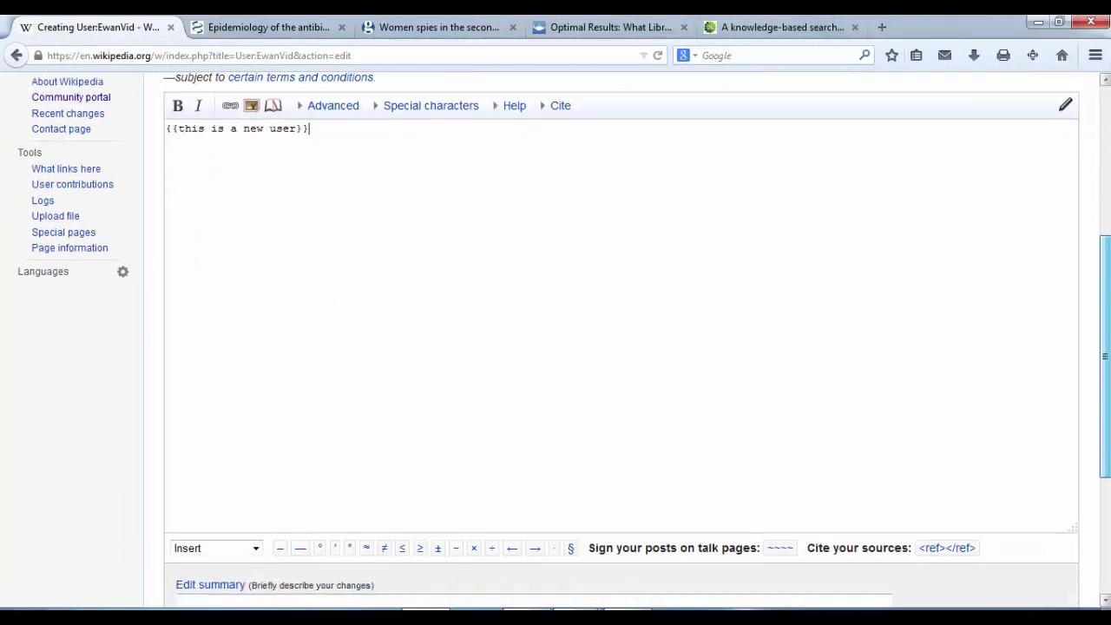
scroll(387, 491, "down", 2)
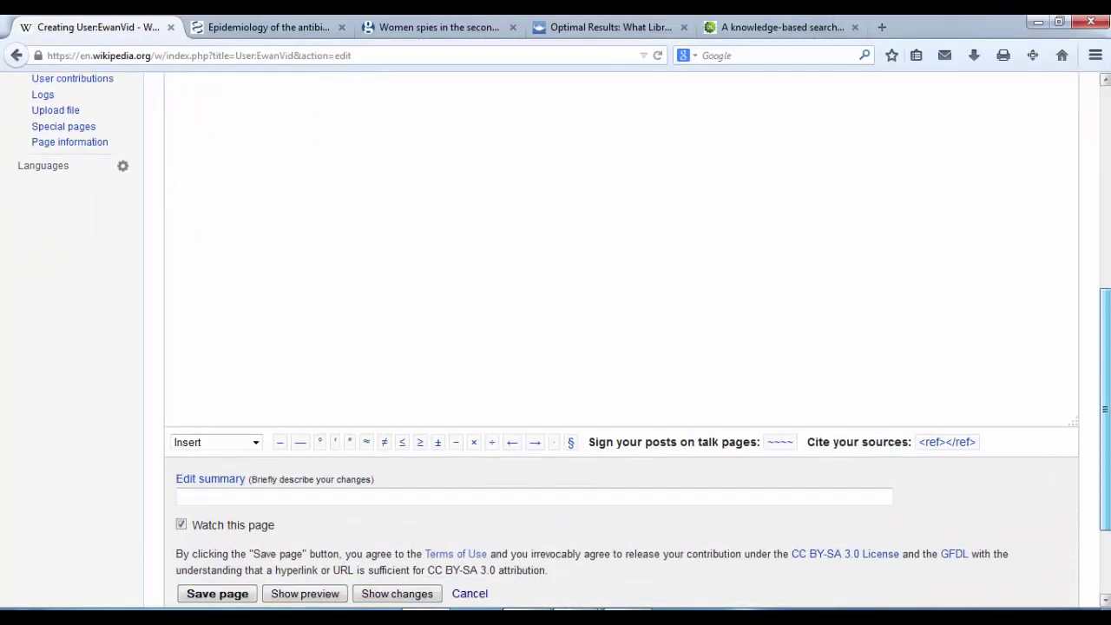
left_click(387, 493)
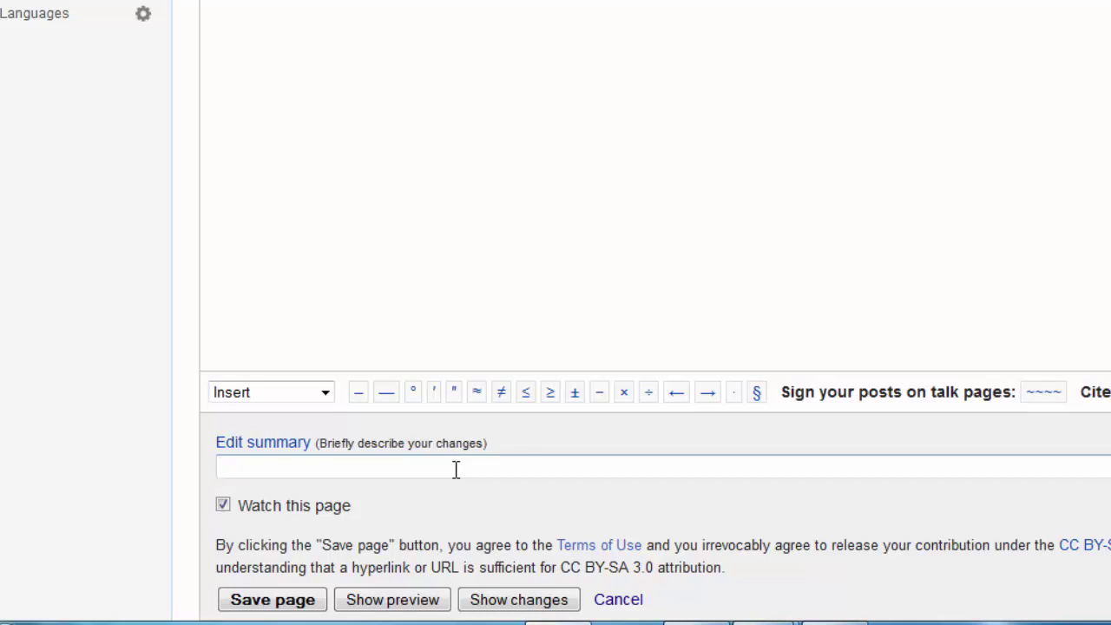
type("Add")
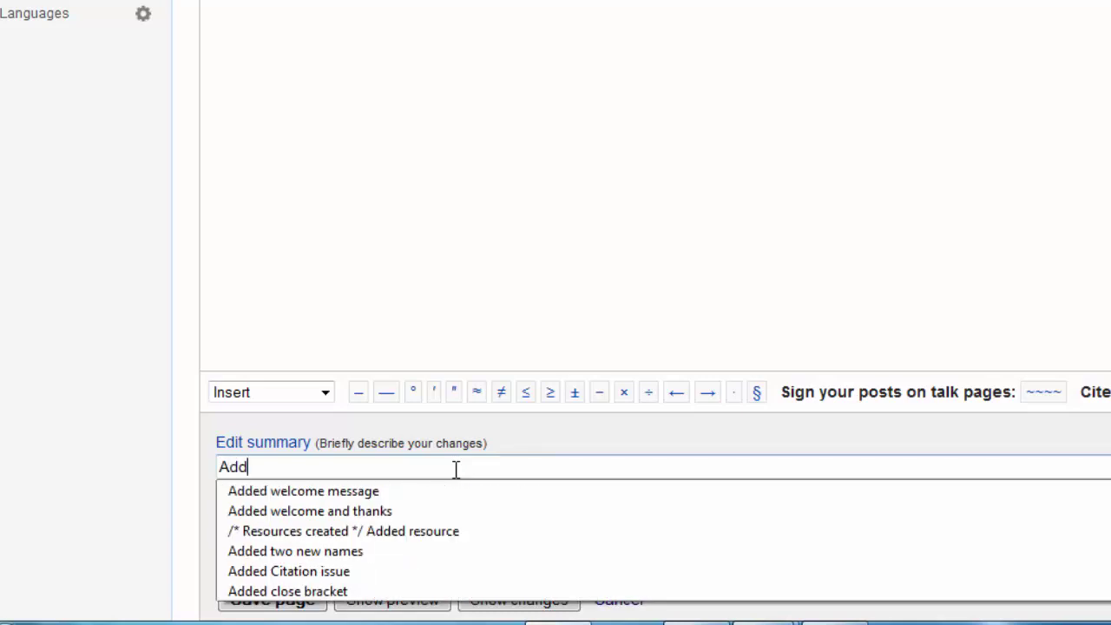
type("ed")
type("a new user box")
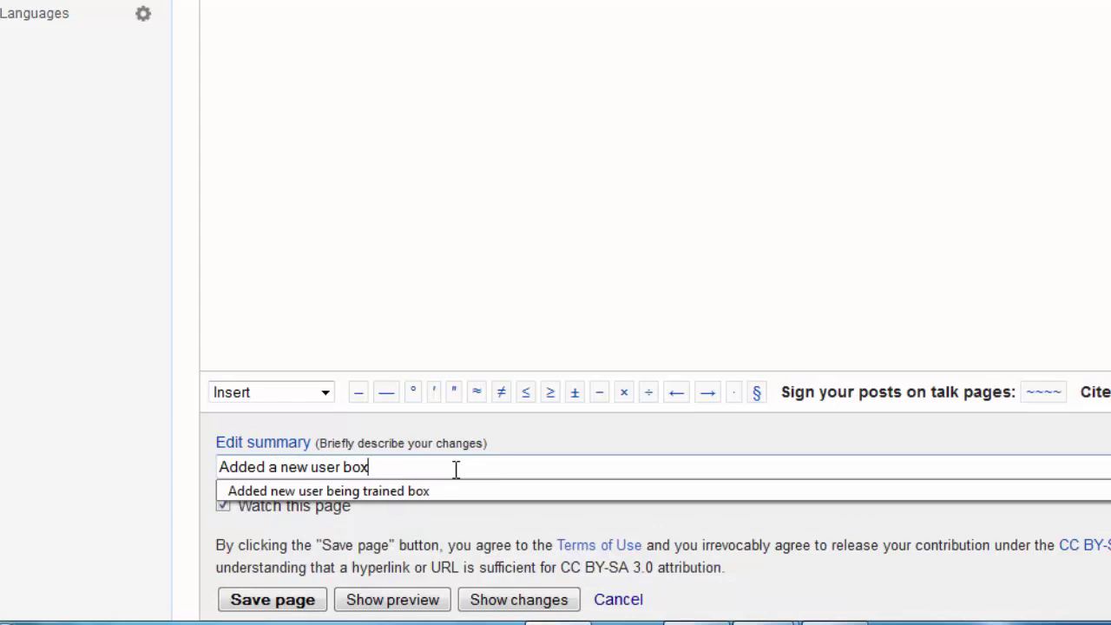
left_click(528, 447)
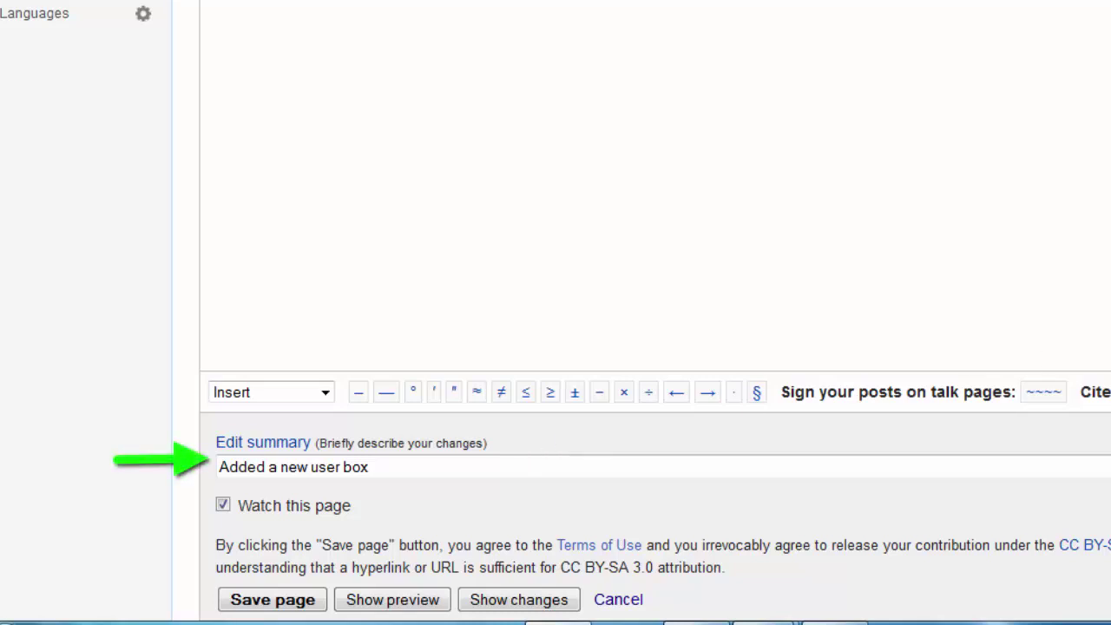
scroll(460, 373, "down", 3)
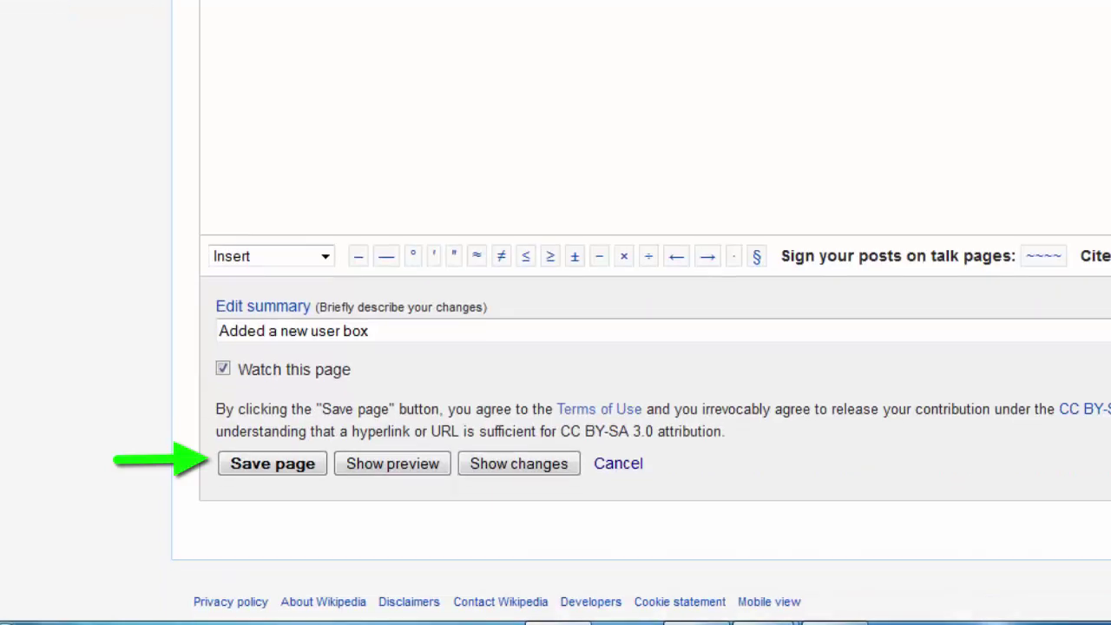
Step: Save the user page so it shows the 'new to Wikipedia' userbox, then select the page heading
left_click(287, 470)
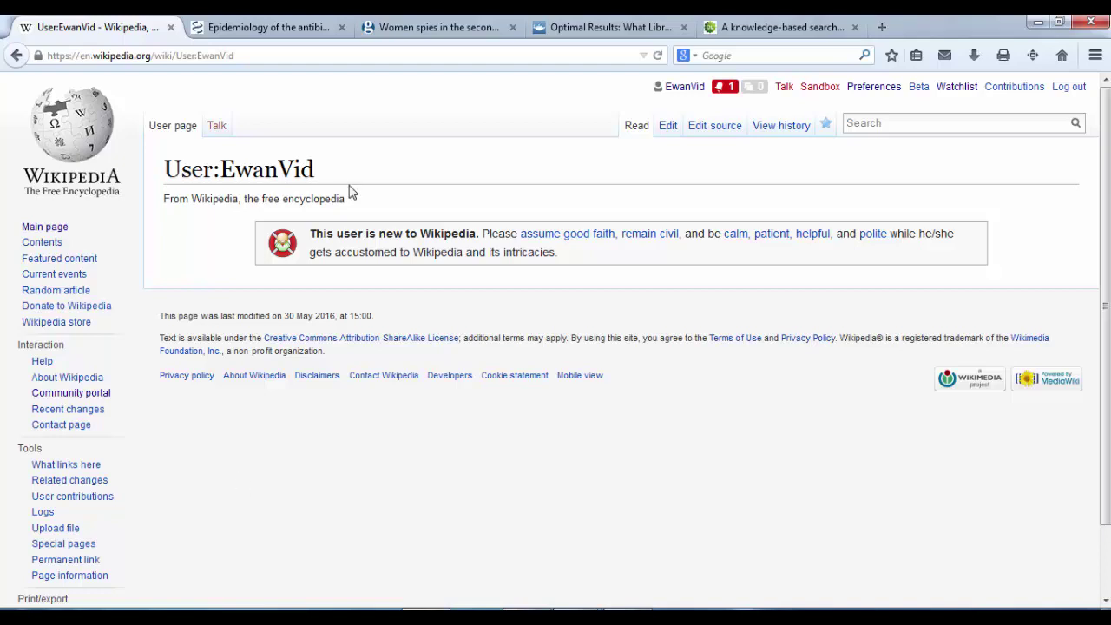
left_click_drag(323, 172, 161, 176)
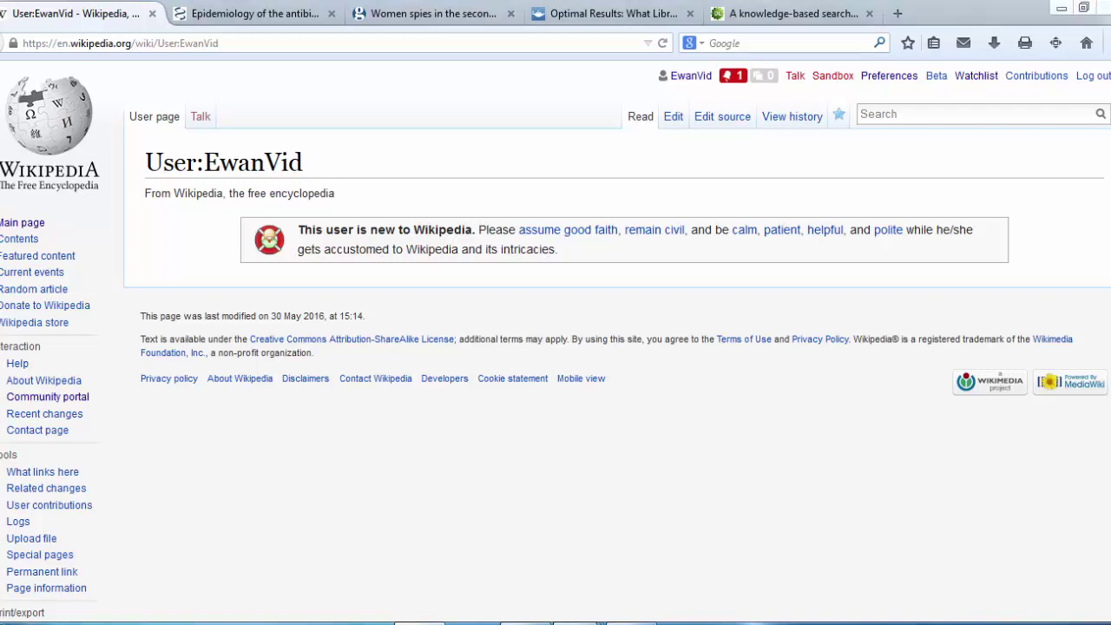
Step: In 'Example userpage text', select the user-page content from the EwanVid heading to the example citation sentence
mouse_move(574, 618)
left_click(467, 584)
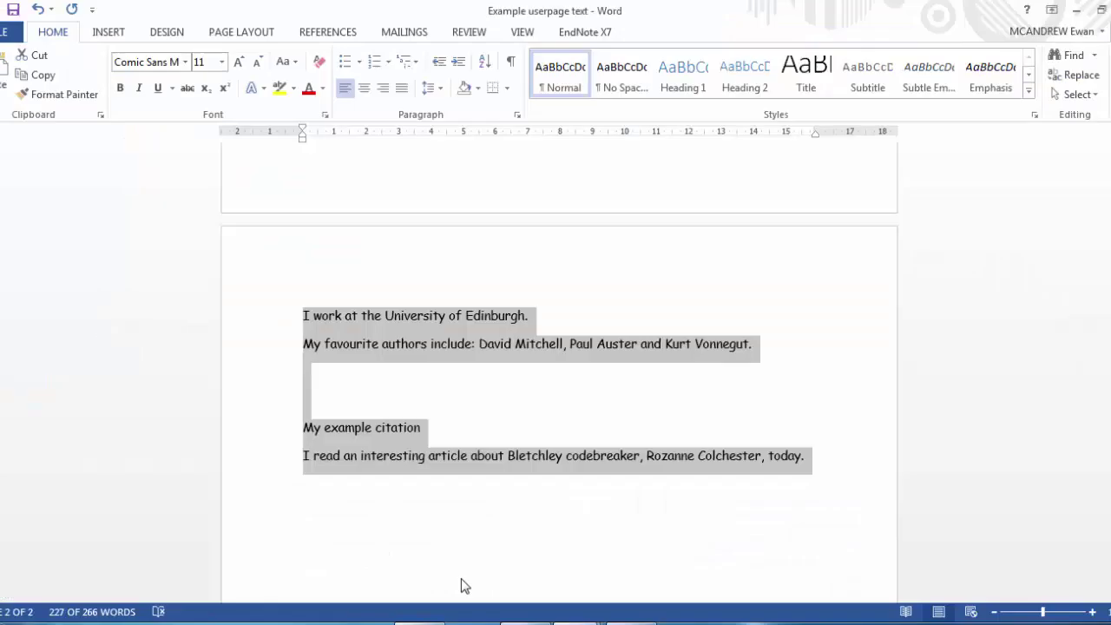
scroll(461, 587, "up", 10)
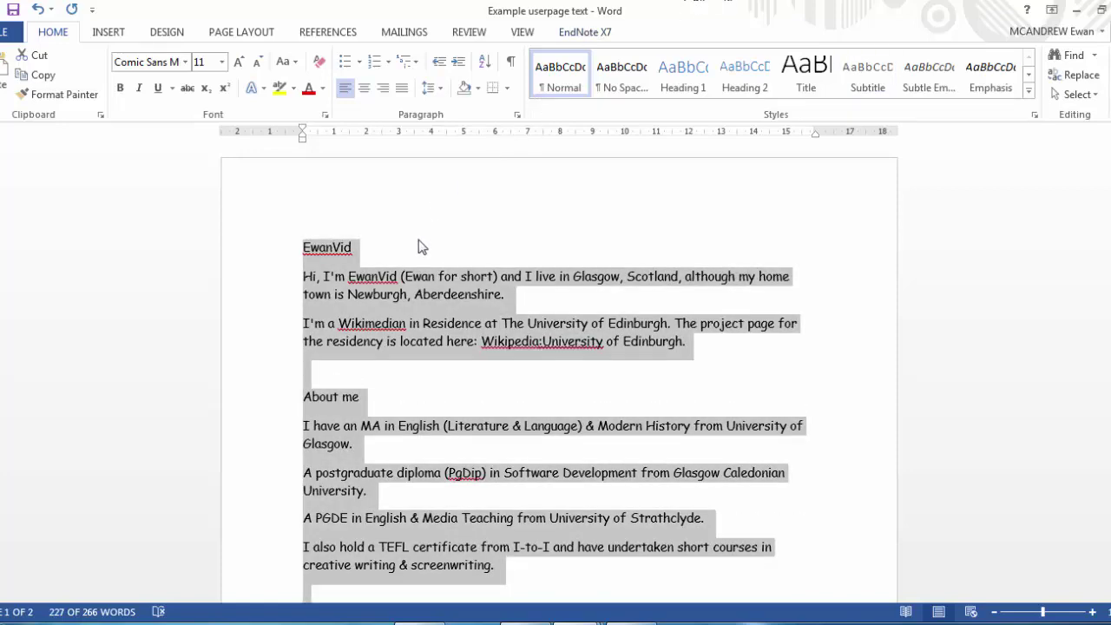
left_click(312, 248)
left_click_drag(304, 248, 390, 258)
left_click(369, 265)
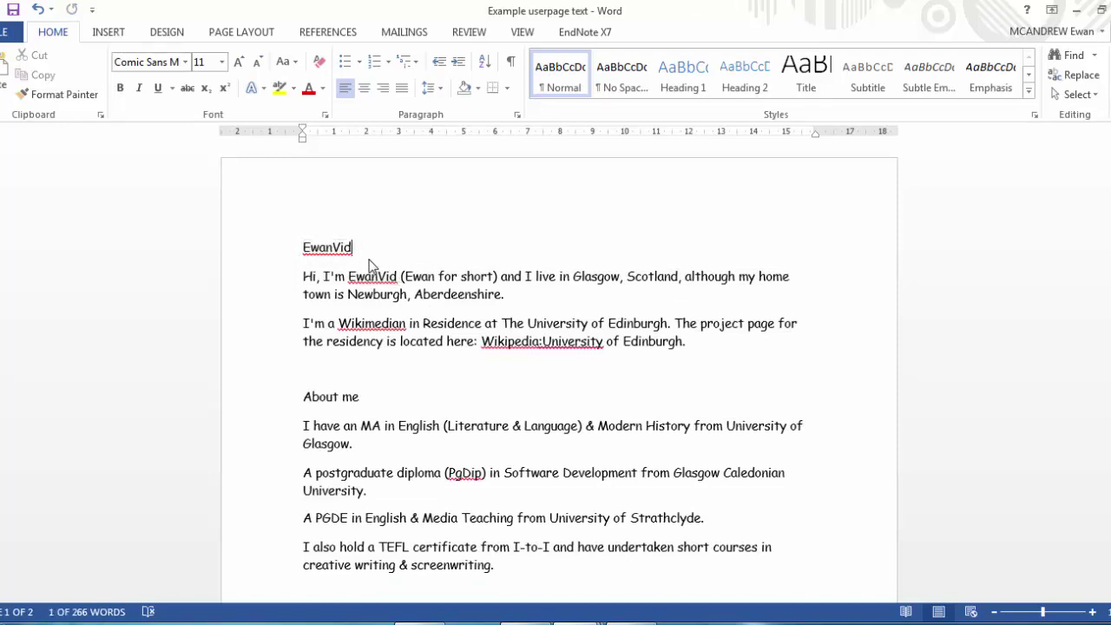
left_click(299, 246)
left_click_drag(300, 247, 818, 539)
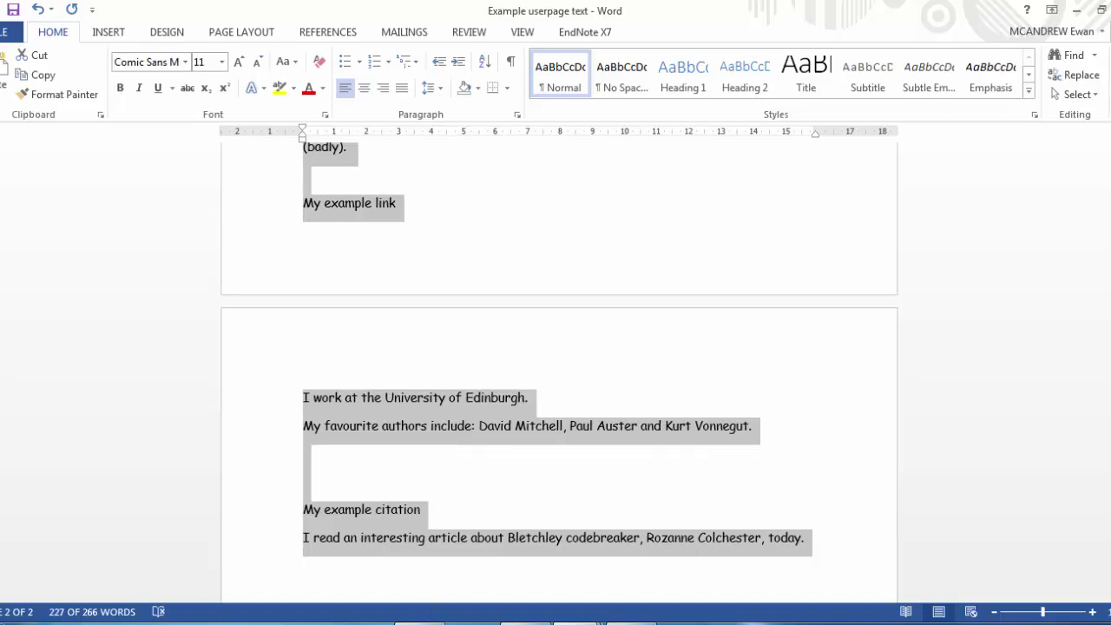
Step: Paste the copied biography into the User:EwanVid source on the line below {{this is a new user}}
left_click(420, 622)
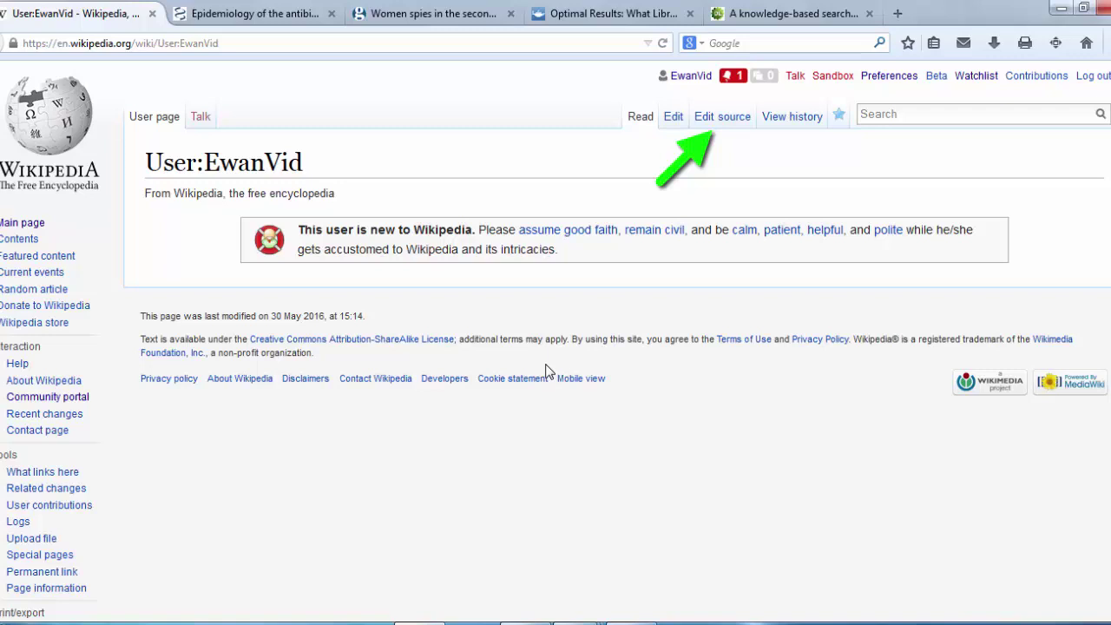
left_click(714, 133)
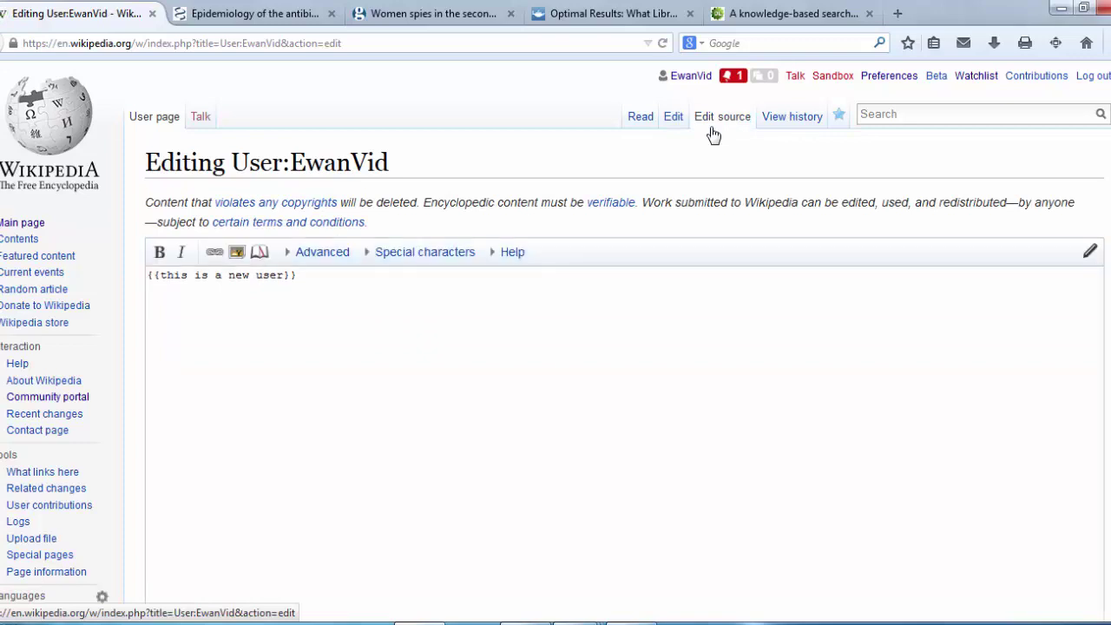
left_click(320, 288)
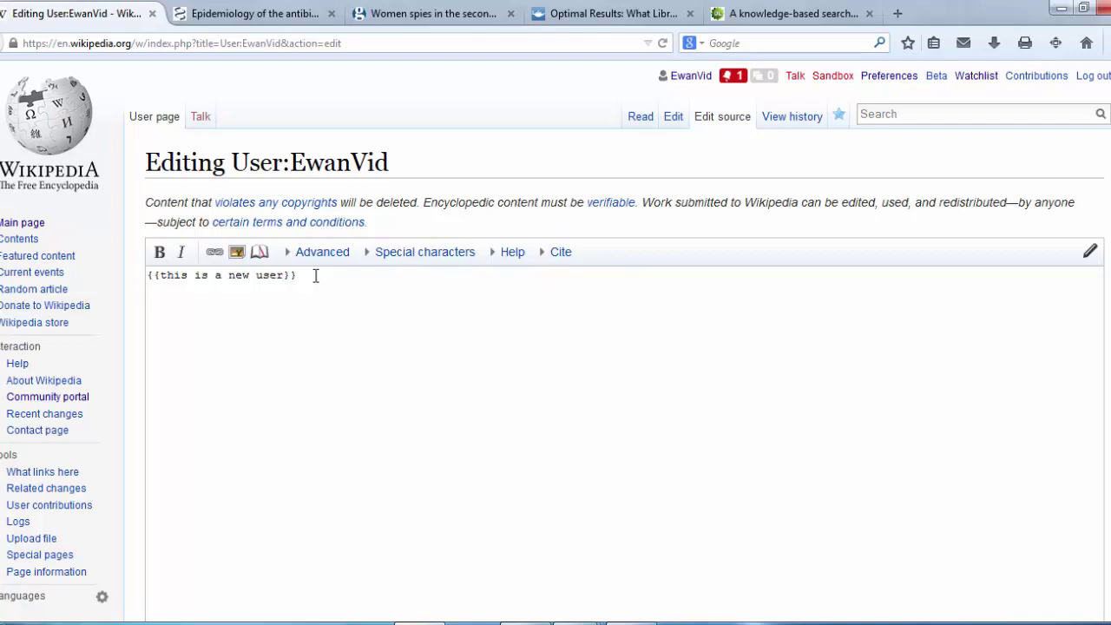
key("ctrl+v")
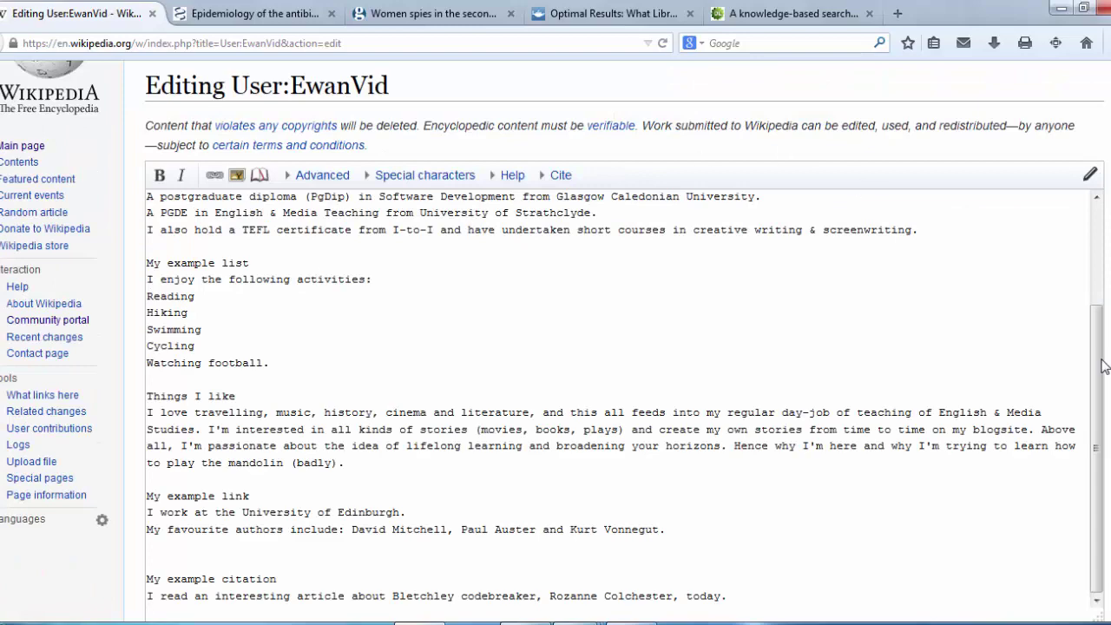
left_click_drag(1099, 356, 1096, 246)
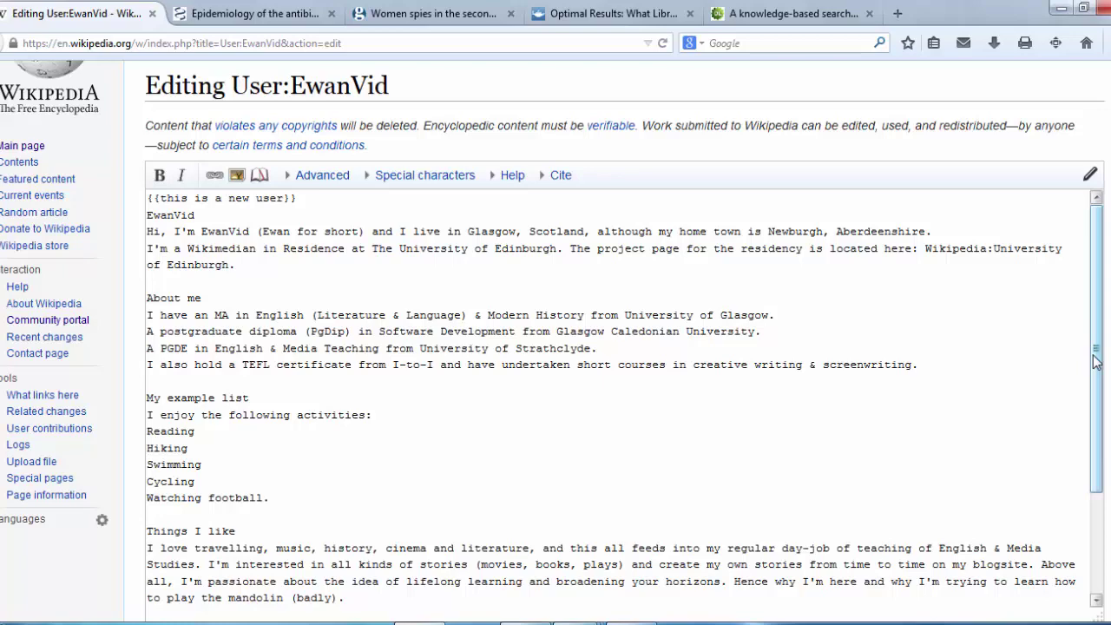
left_click_drag(1096, 362, 1110, 465)
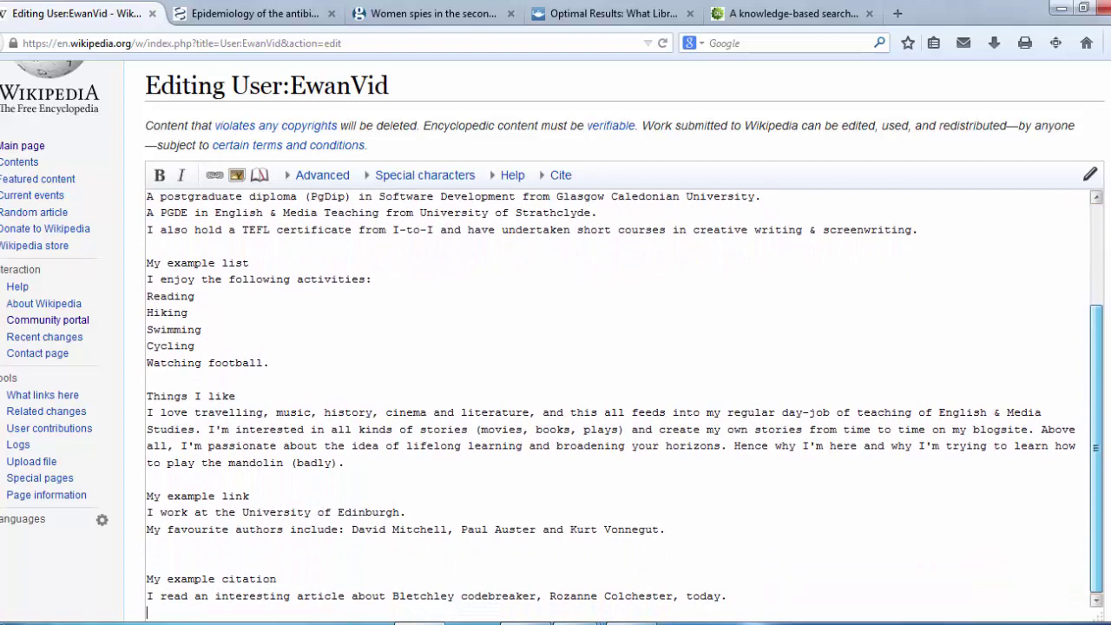
scroll(608, 348, "down", 6)
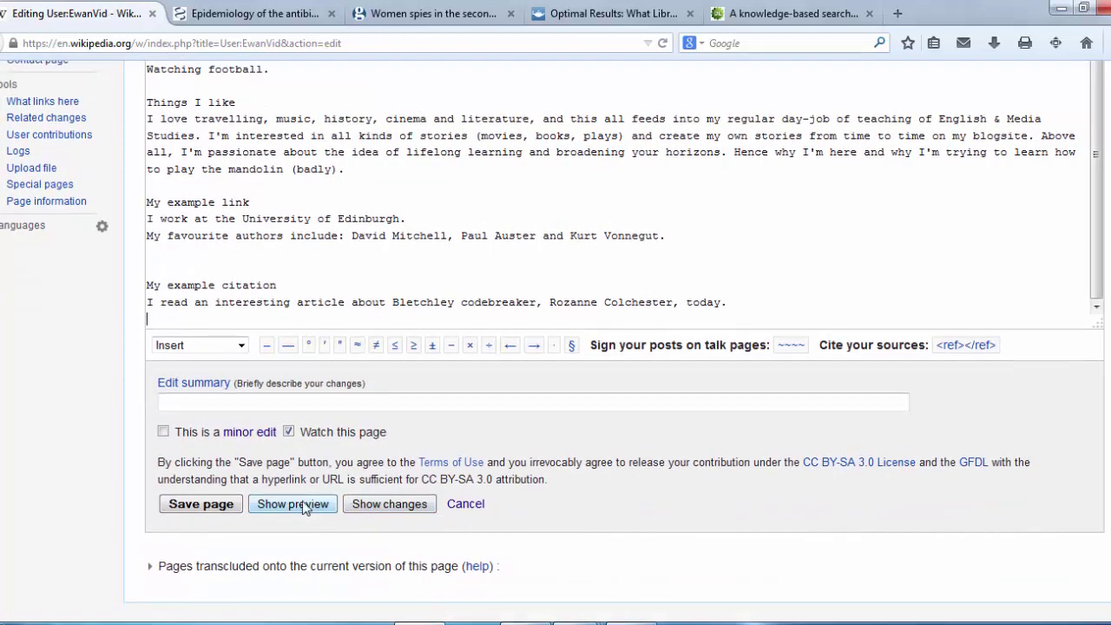
Step: Preview the user page with the userbox and pasted biography, then scroll down to the save area
left_click(301, 512)
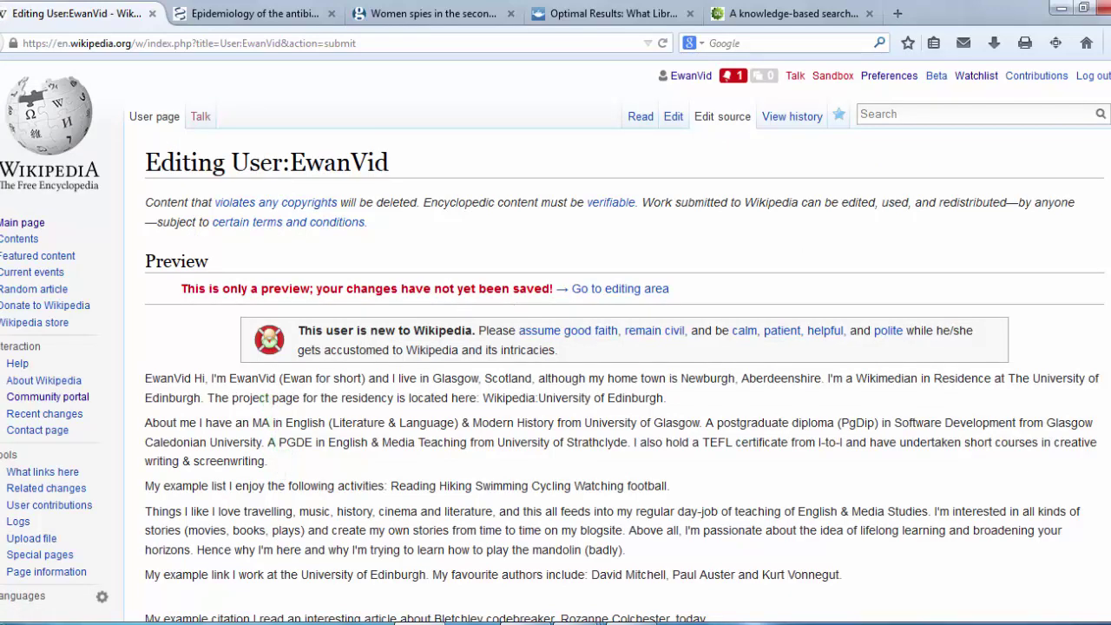
scroll(556, 348, "down", 2)
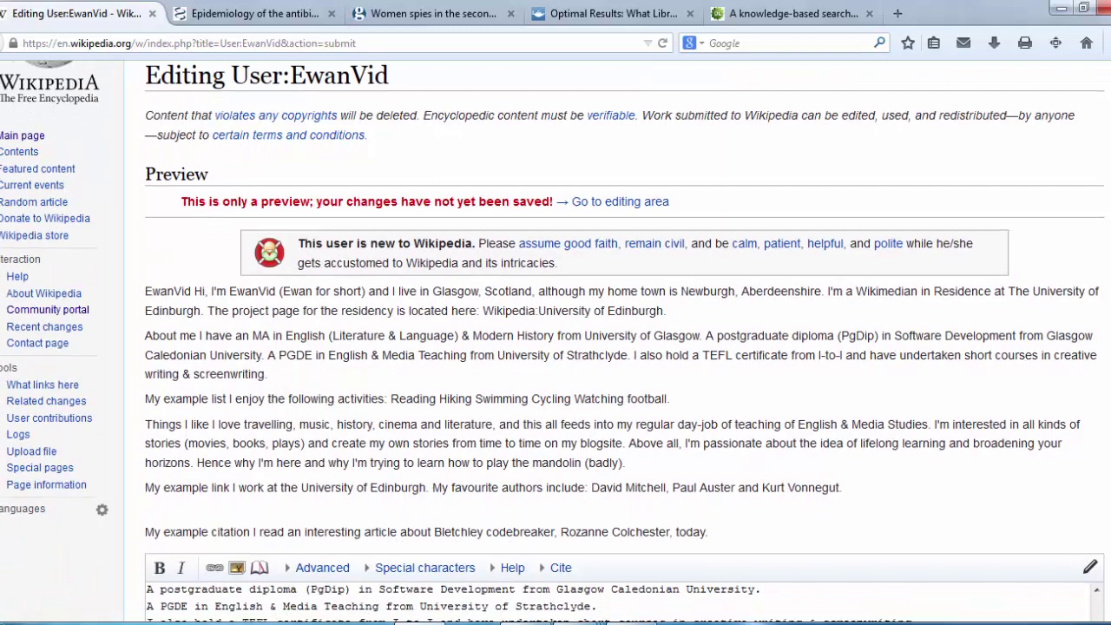
scroll(556, 348, "down", 1)
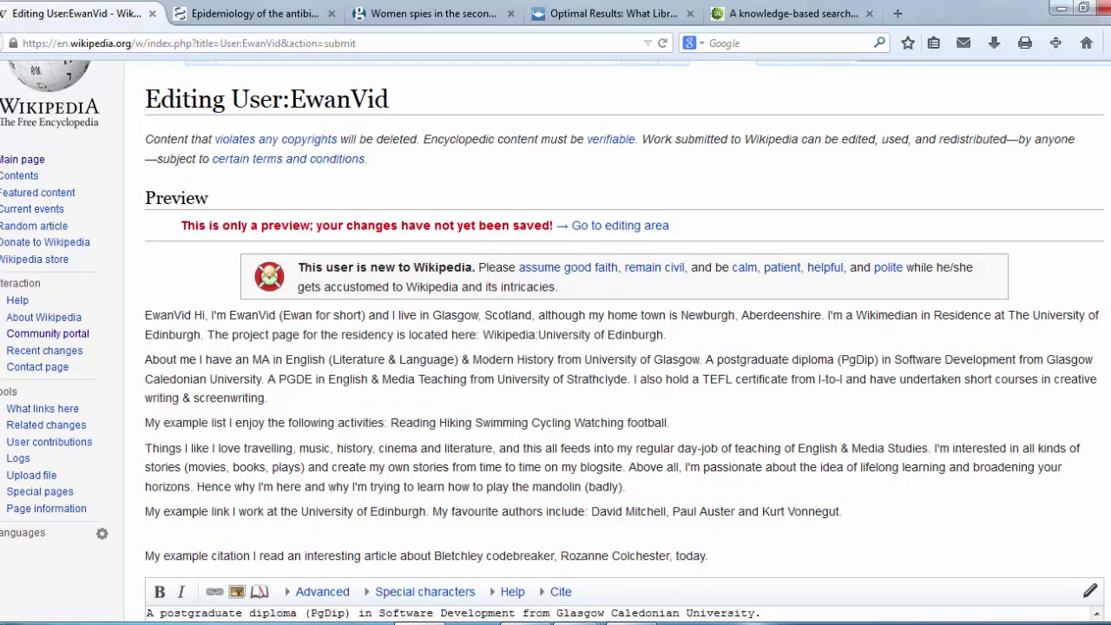
scroll(556, 347, "down", 5)
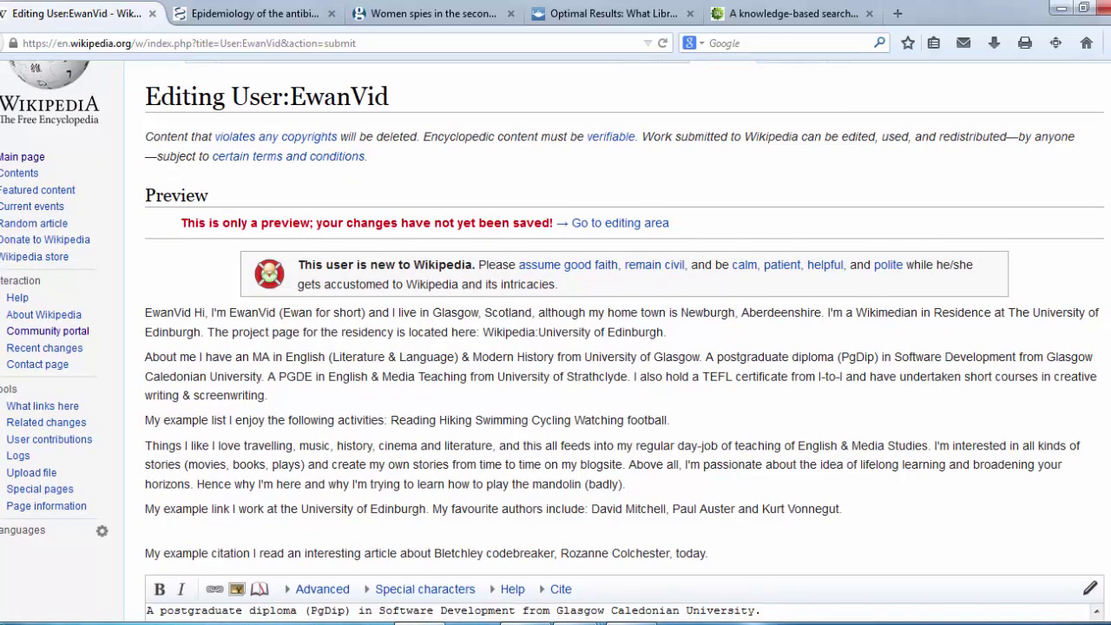
scroll(556, 348, "down", 10)
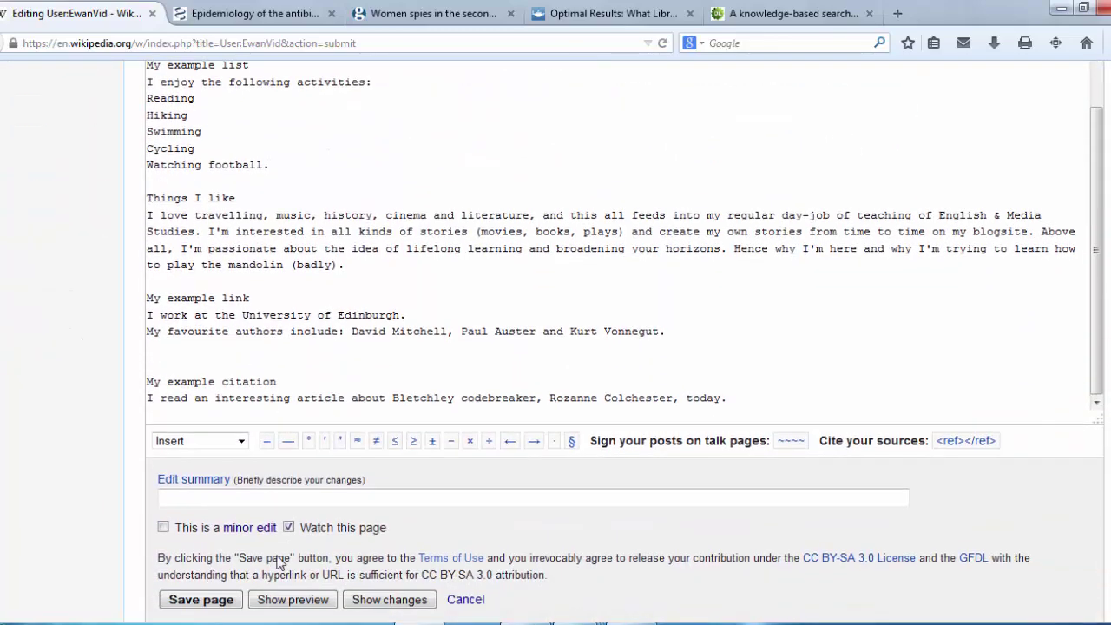
Step: Enter 'Added text to my user page' as the edit summary
left_click(242, 496)
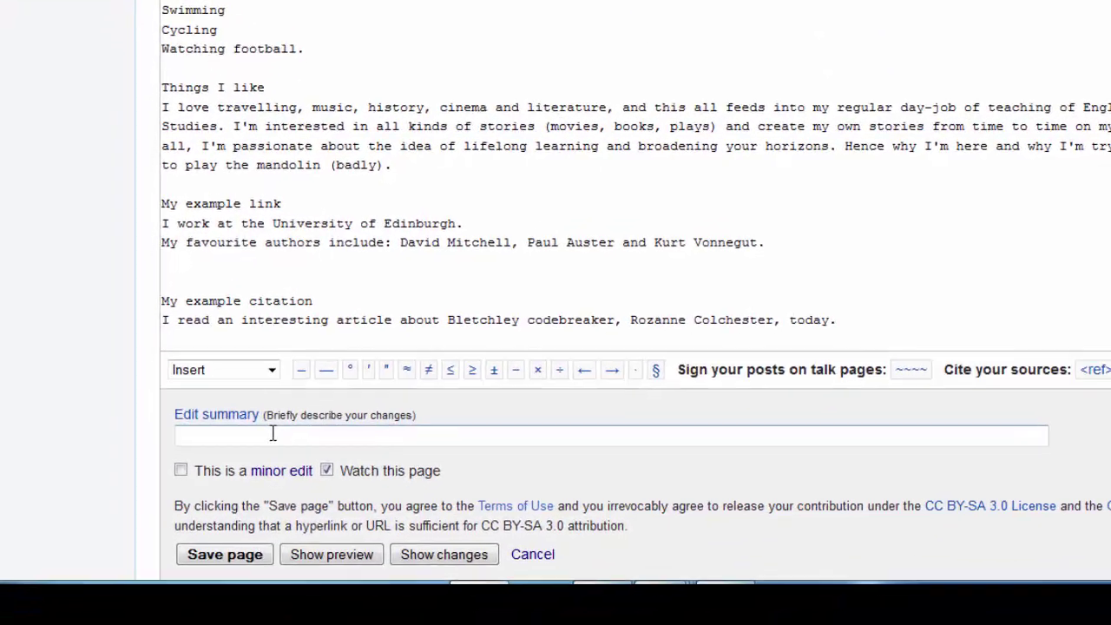
type("A")
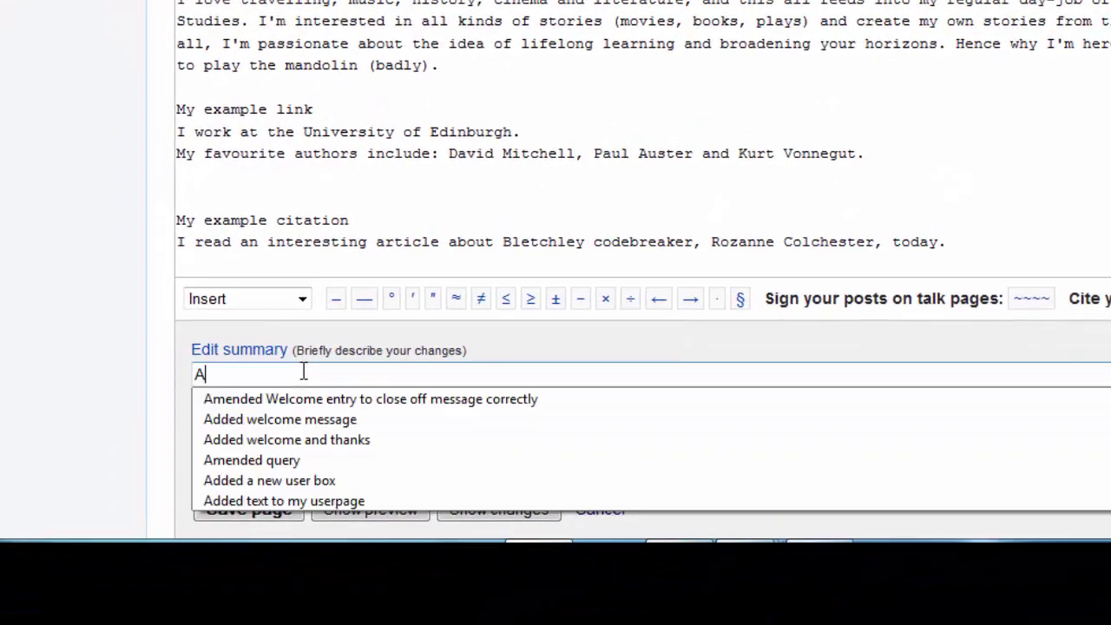
type("dded text t")
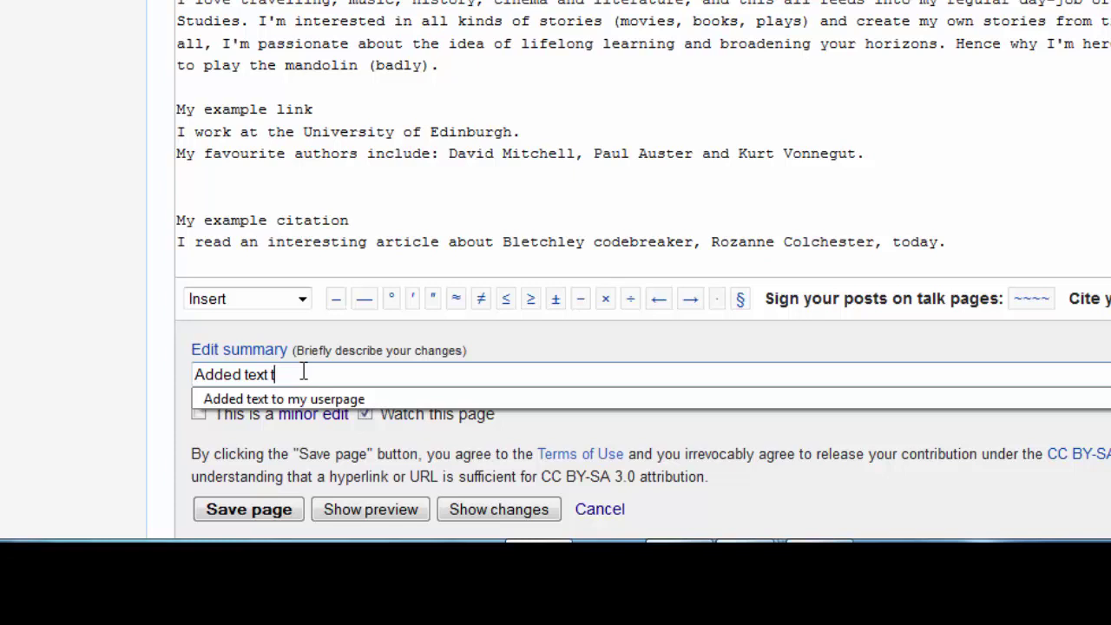
type("o my user page")
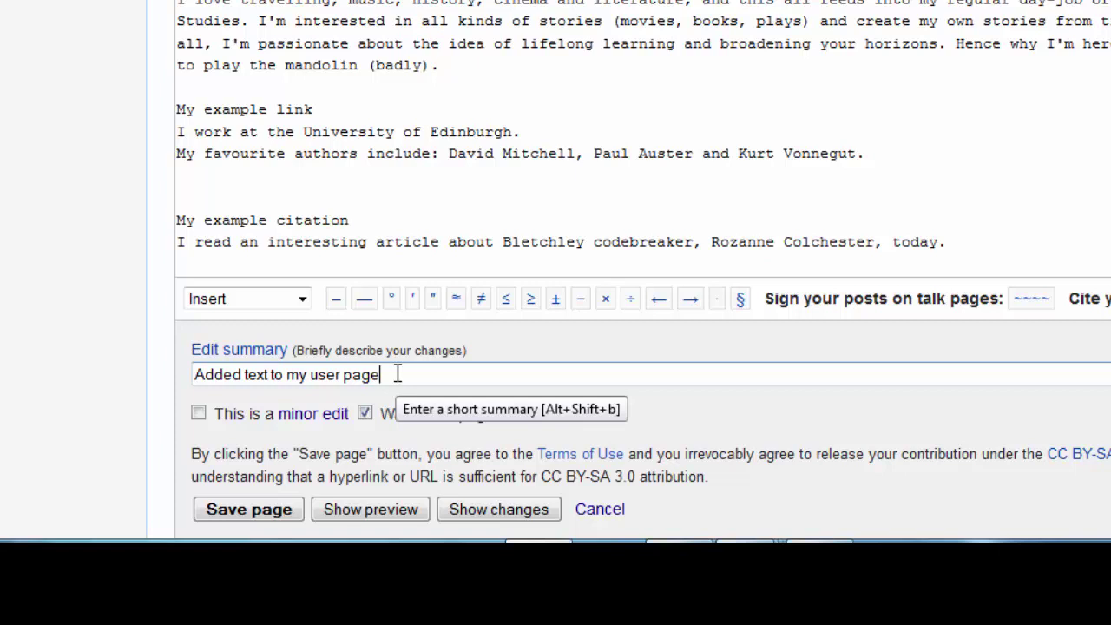
Step: Save the User:EwanVid page and bring up the 'Featured article - order of attack' document in Word
left_click(237, 505)
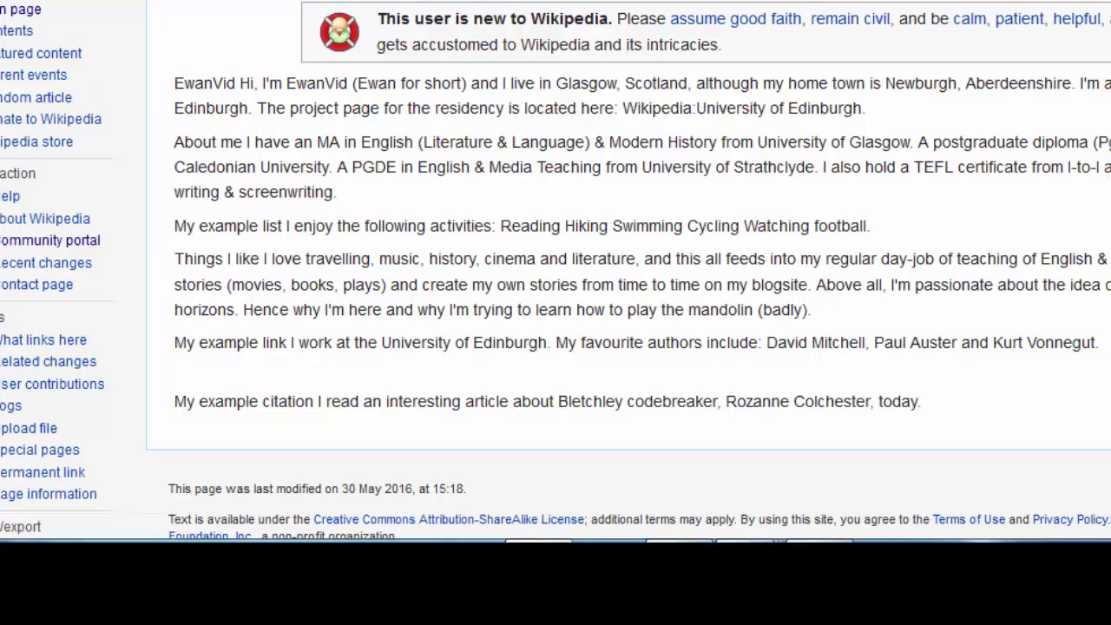
mouse_move(764, 548)
left_click(715, 430)
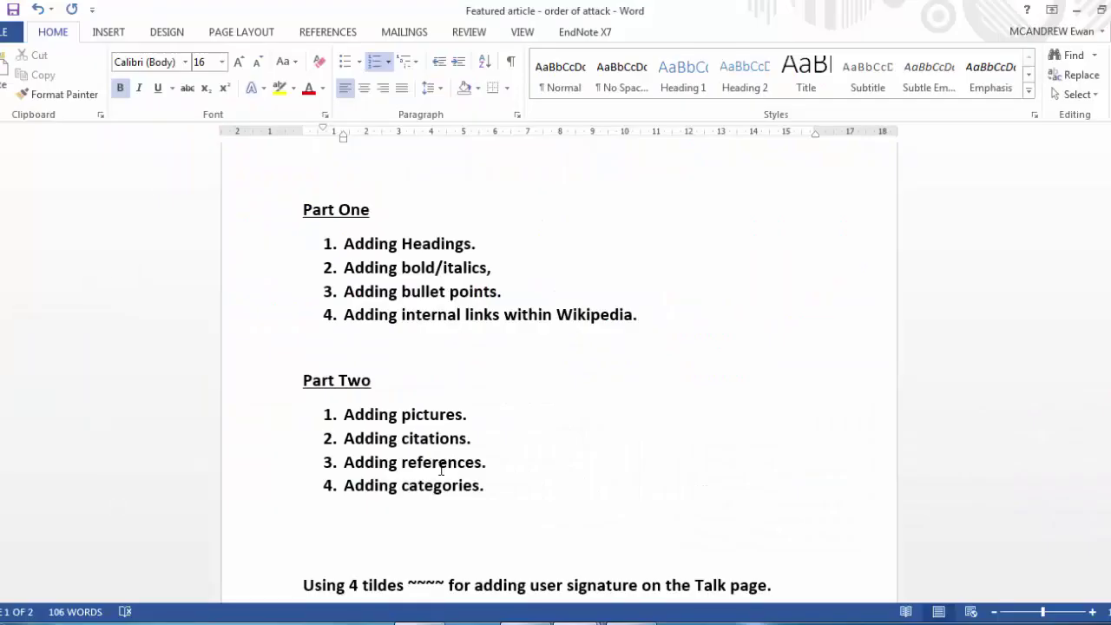